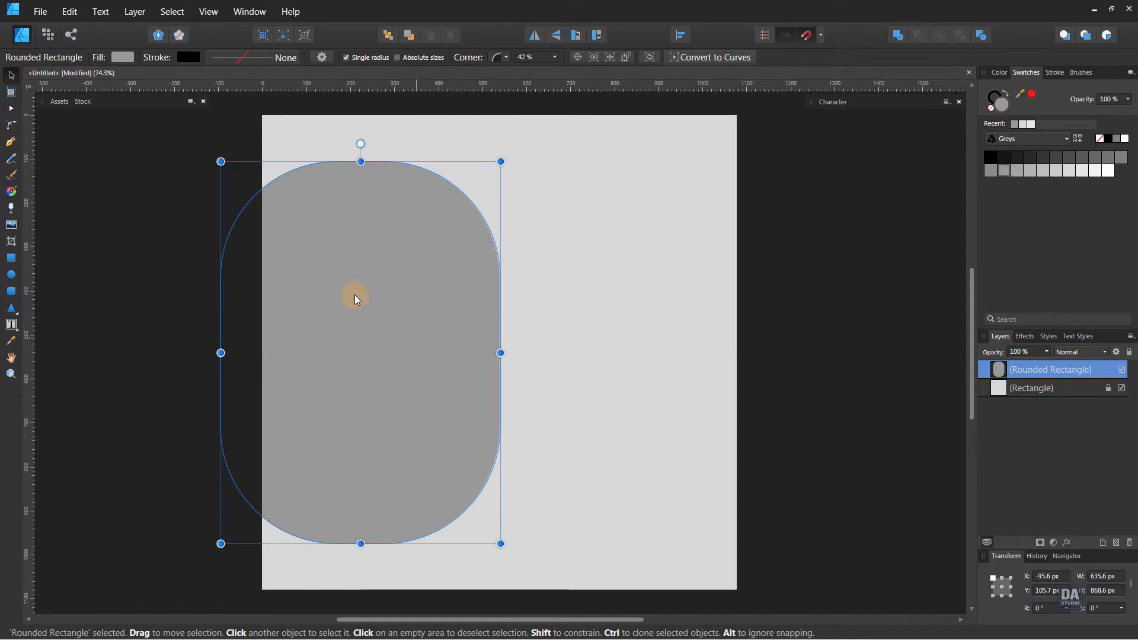
Increase the corner radius of the grey rounded rectangle to 45%.
click(12, 291)
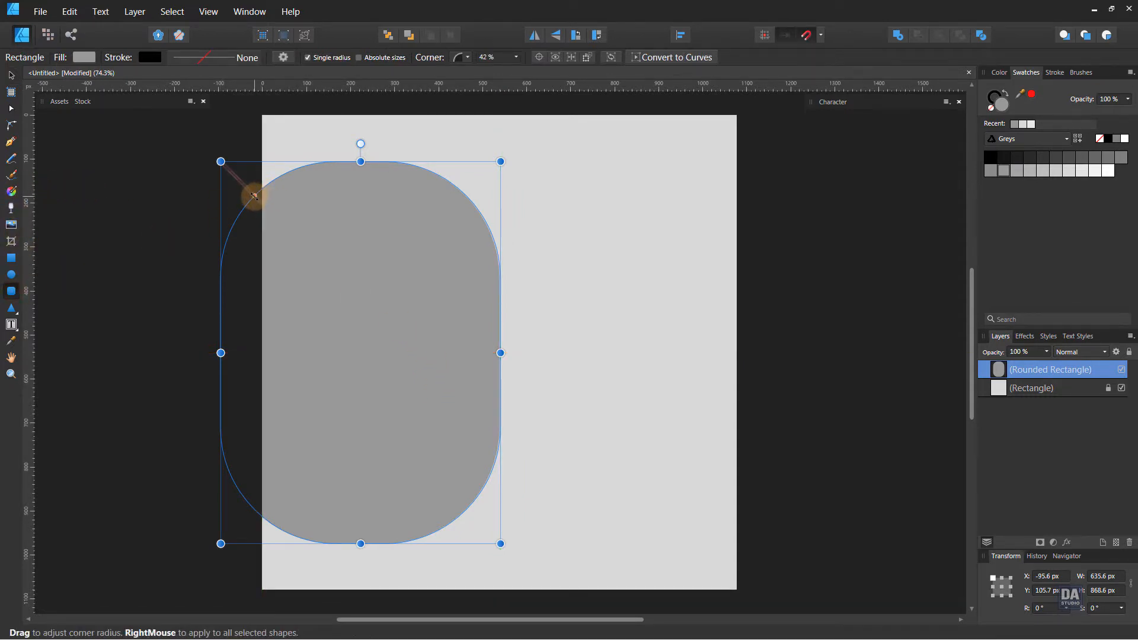
drag(259, 195, 256, 196)
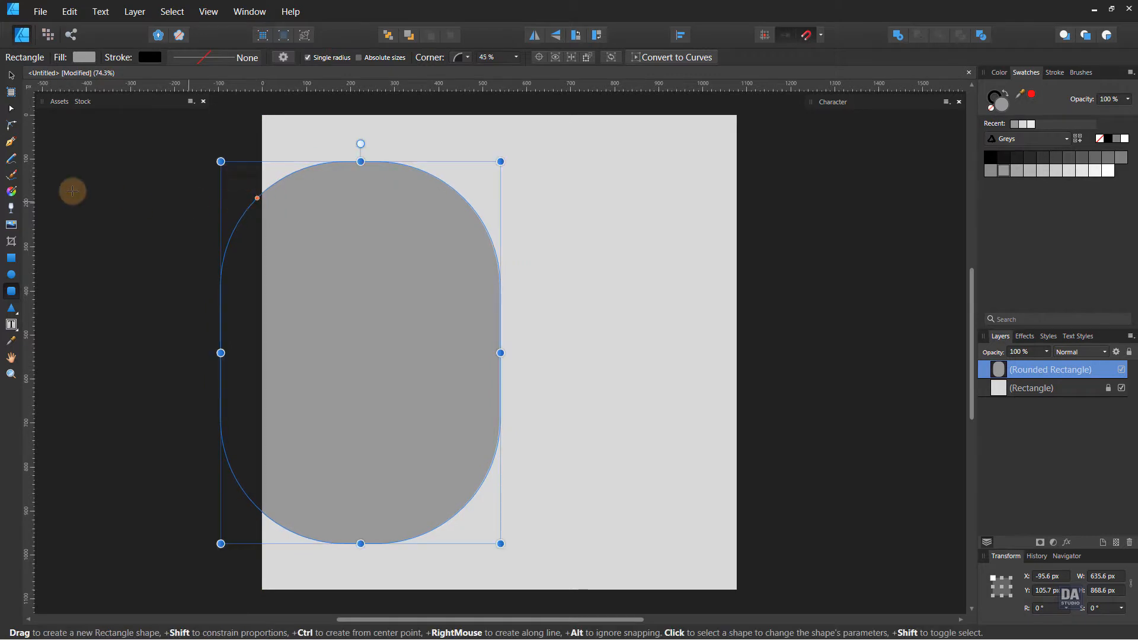
Enlarge the rounded rectangle about its centre to about 667 × 911 px and shift it slightly right to X about -80 px.
click(12, 76)
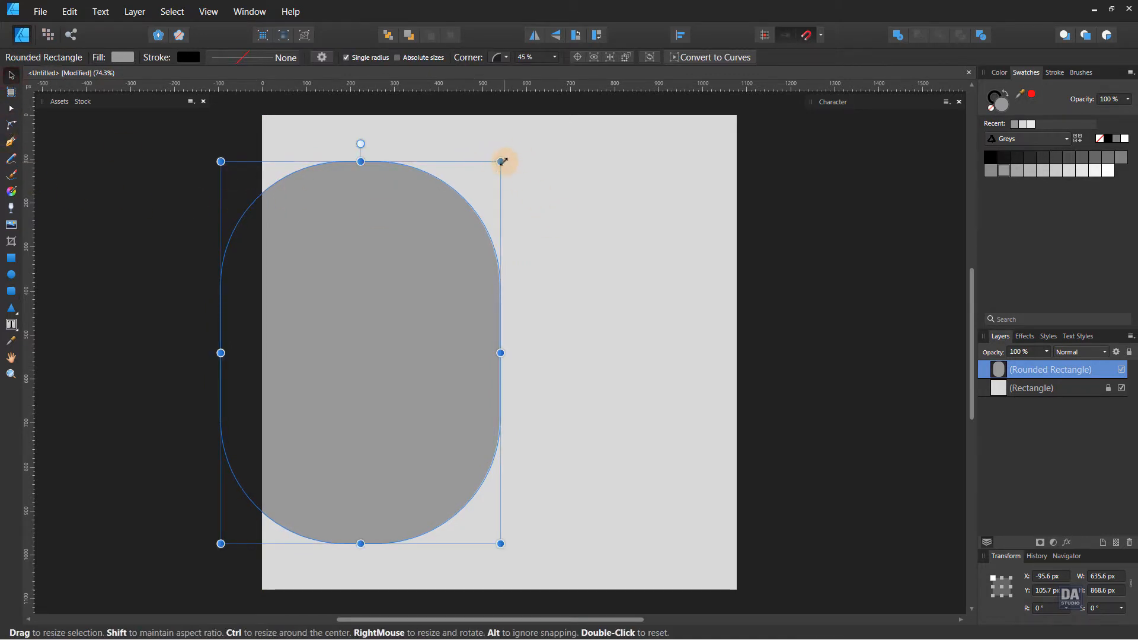
drag(502, 161, 514, 155)
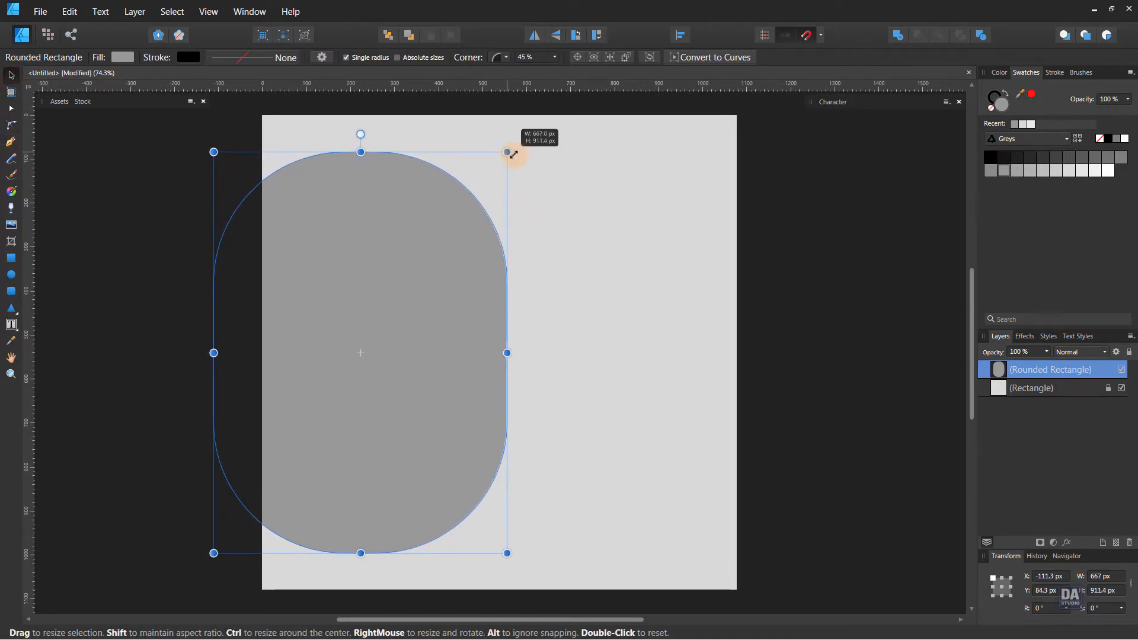
drag(399, 243, 412, 244)
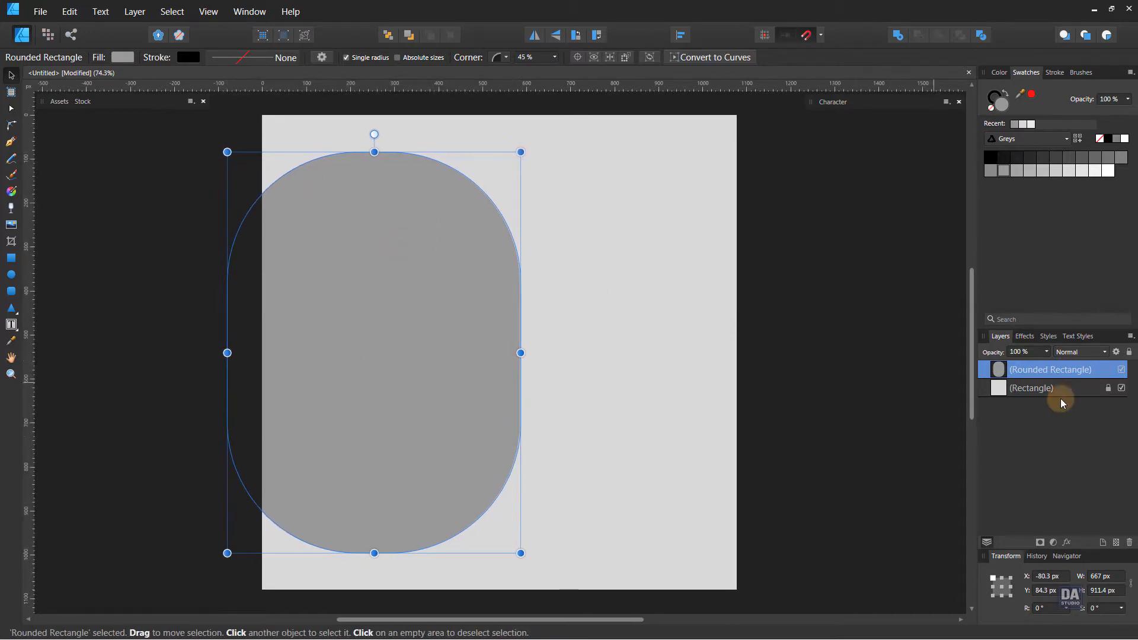
Duplicate the rounded rectangle and fill the lower copy with a darker grey.
right_click(1050, 368)
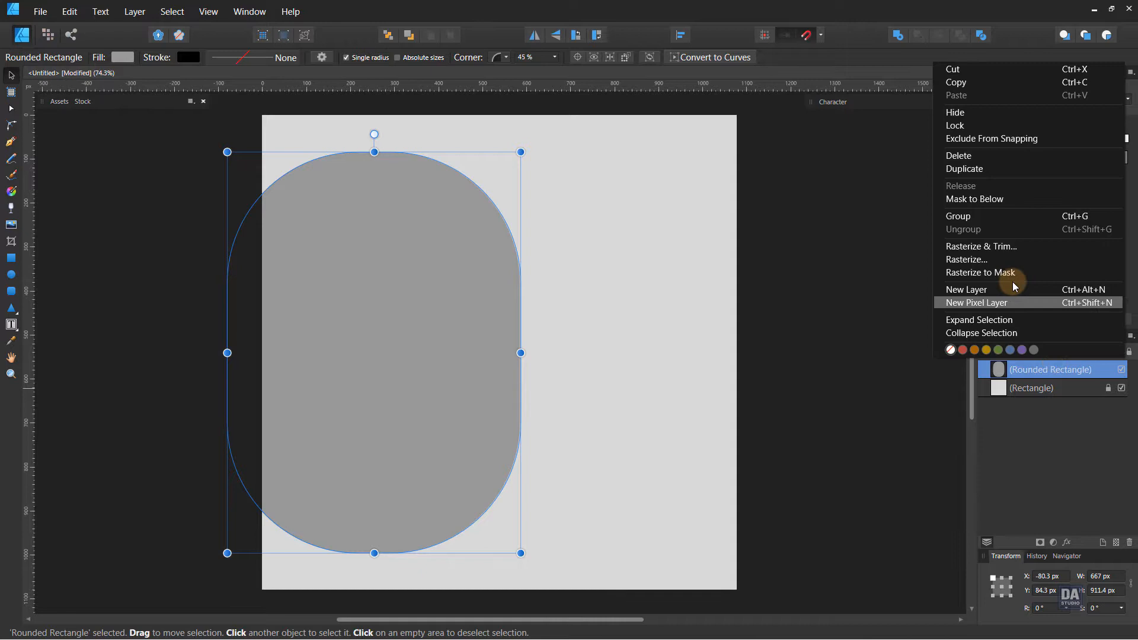
click(1002, 172)
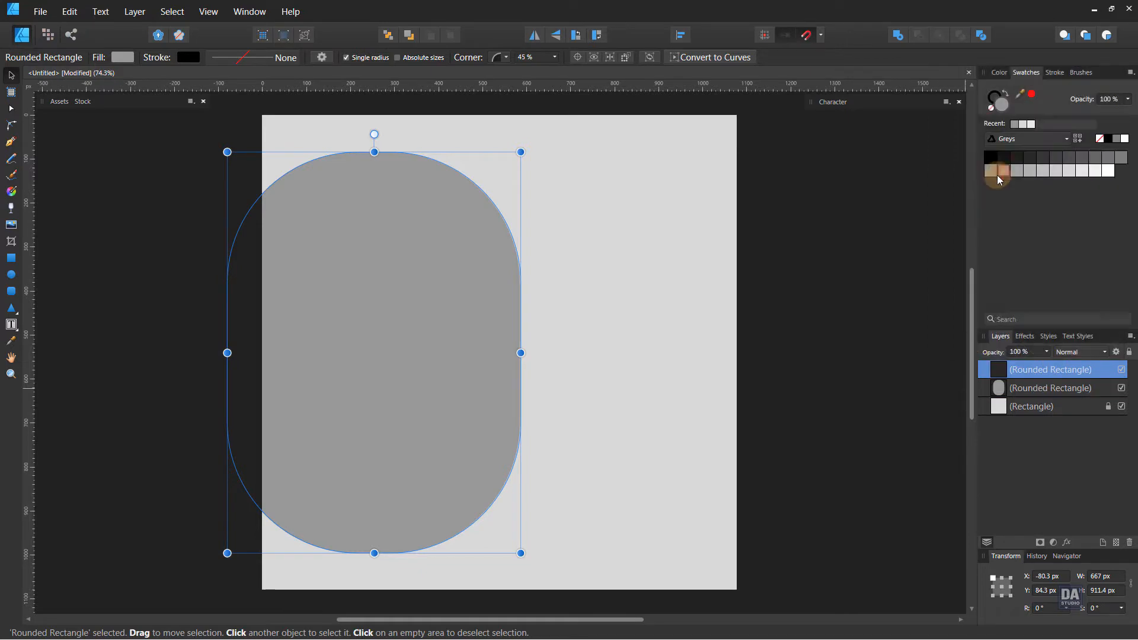
click(1052, 390)
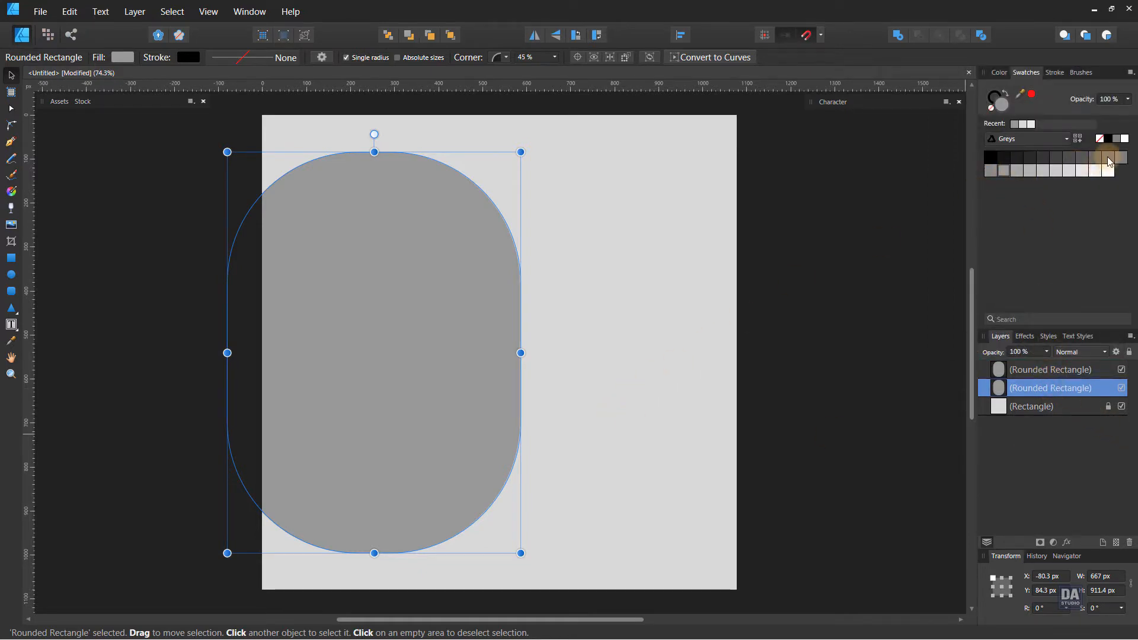
Enlarge the darker lower copy to about 697 × 930 px so it forms a rim around the lighter shape.
drag(521, 352, 526, 354)
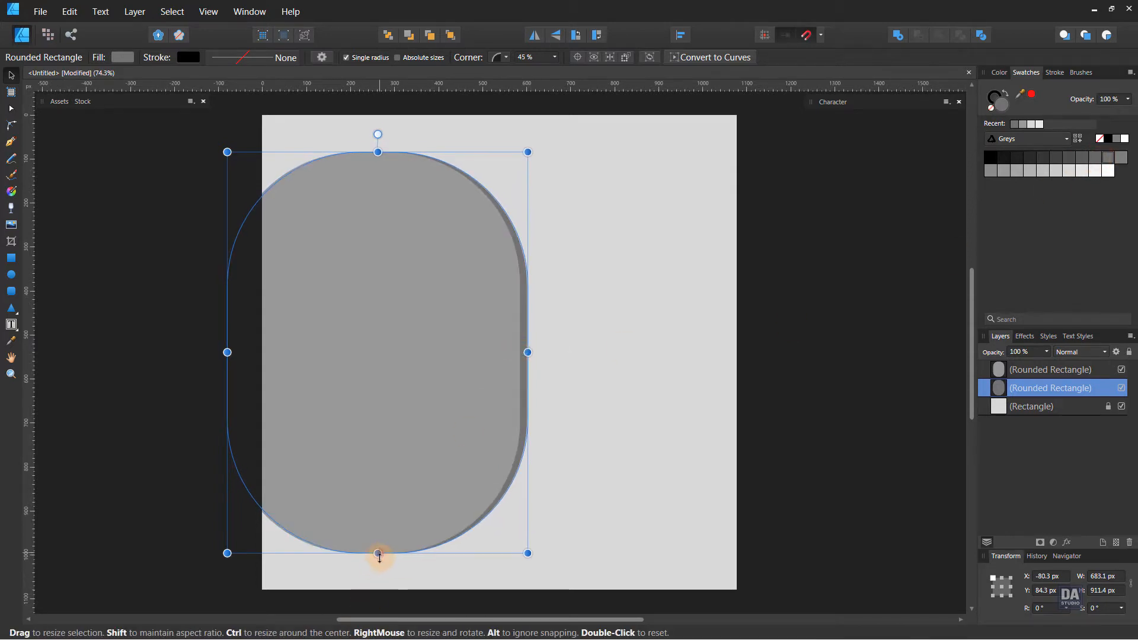
drag(378, 553, 377, 553)
drag(526, 554, 530, 559)
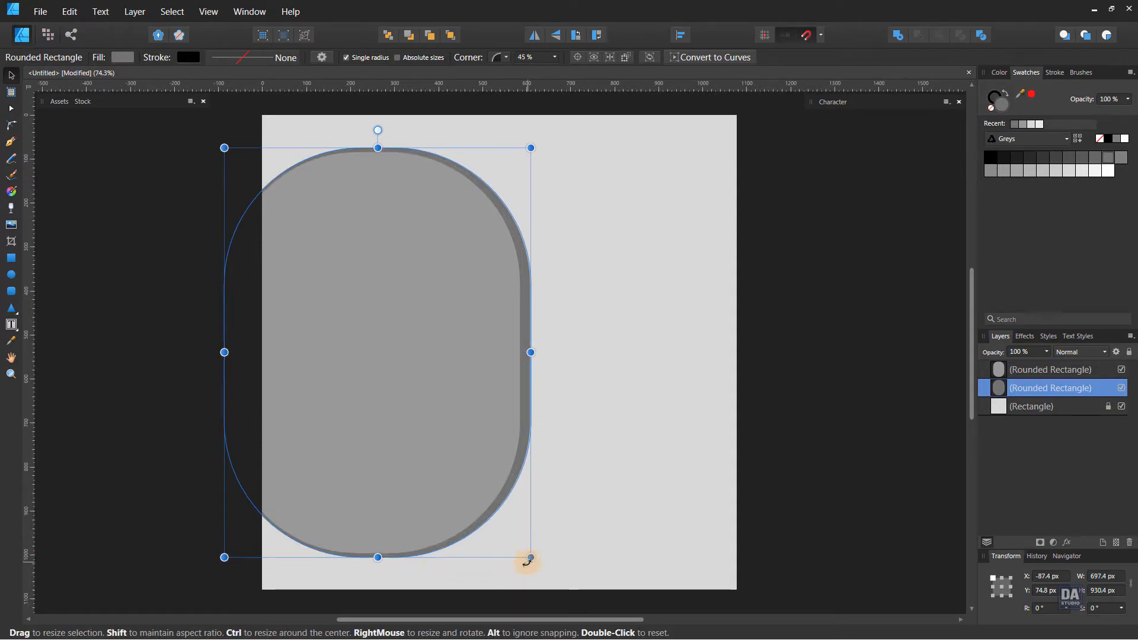
click(804, 452)
Round the corners of both rounded rectangles together to a 50% radius.
mouse_move(509, 411)
mouse_down()
mouse_move(516, 404)
mouse_move(508, 408)
mouse_up()
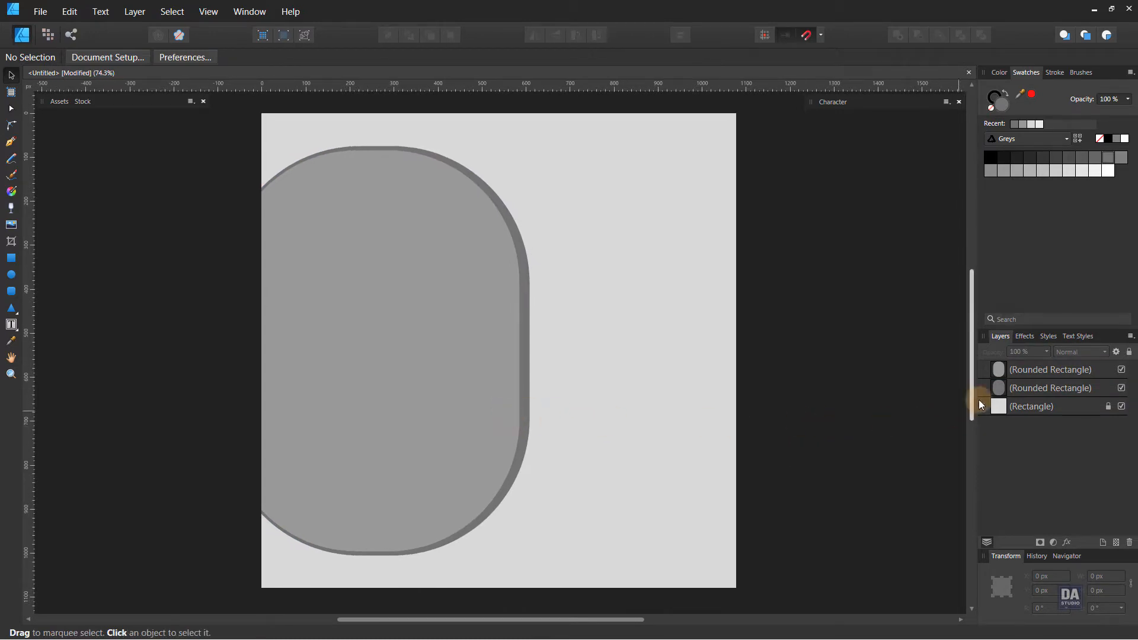
drag(1010, 388, 1023, 372)
shift+click(1022, 370)
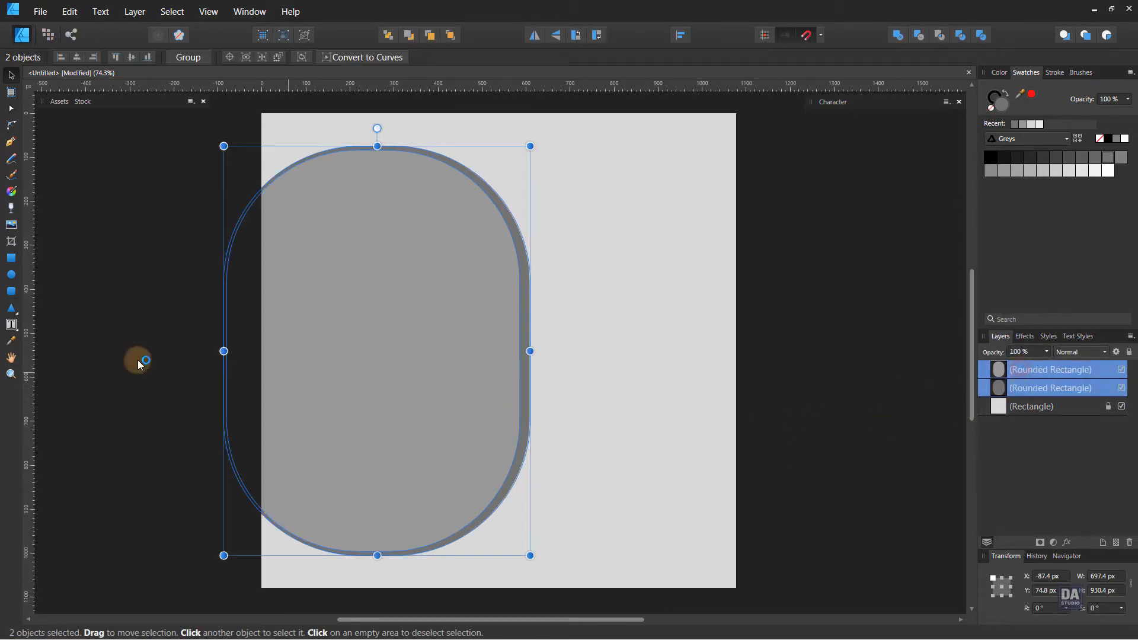
click(14, 291)
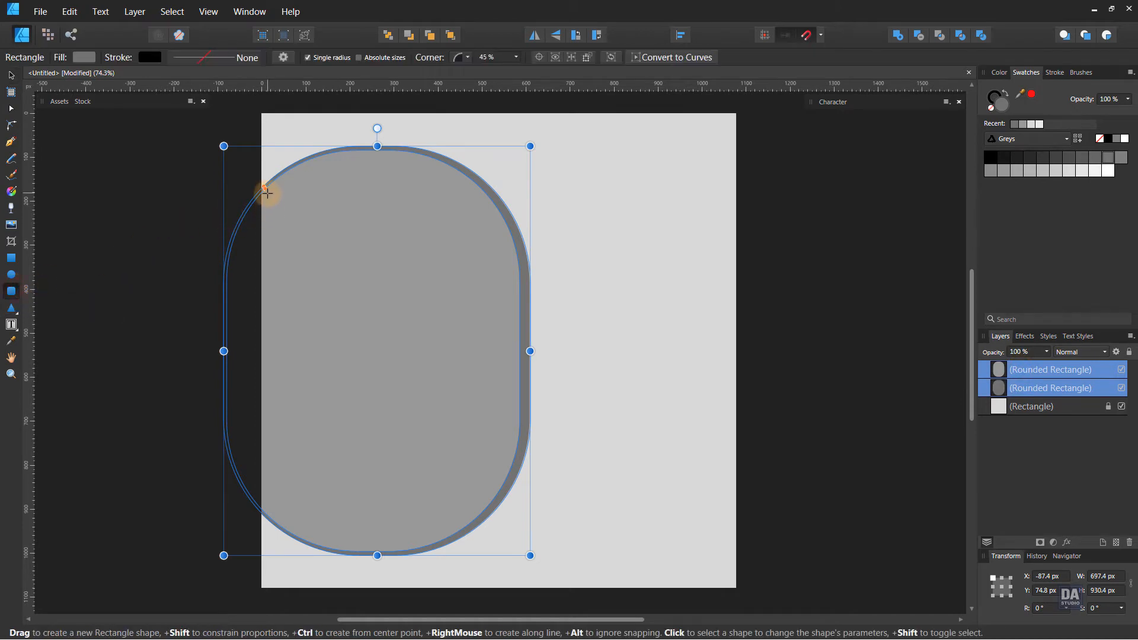
drag(266, 185, 270, 190)
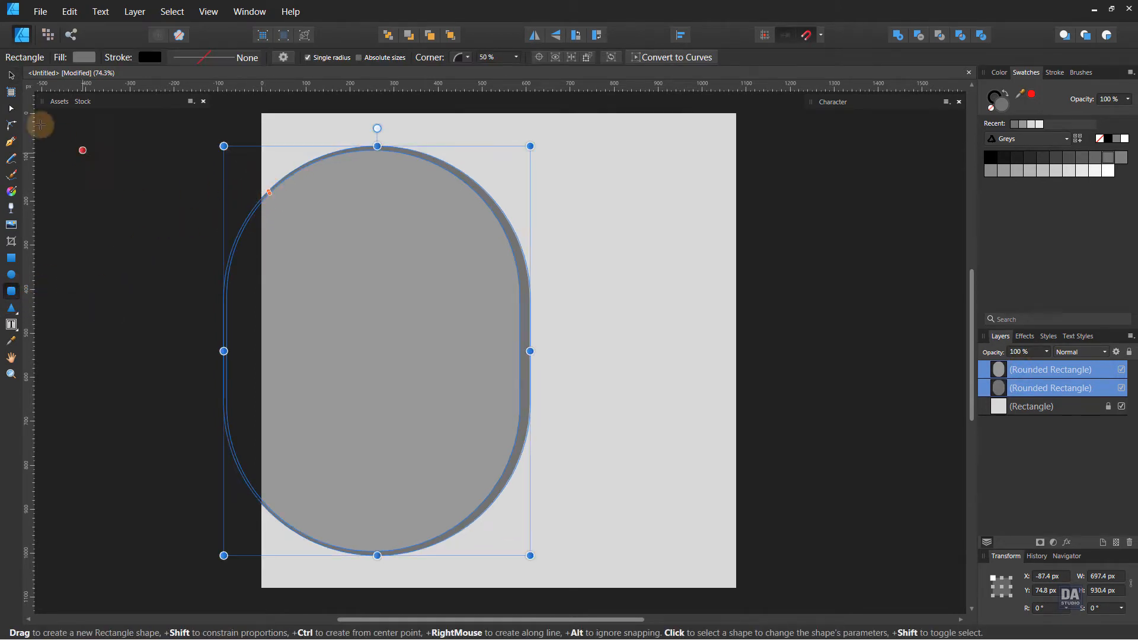
click(12, 76)
click(193, 284)
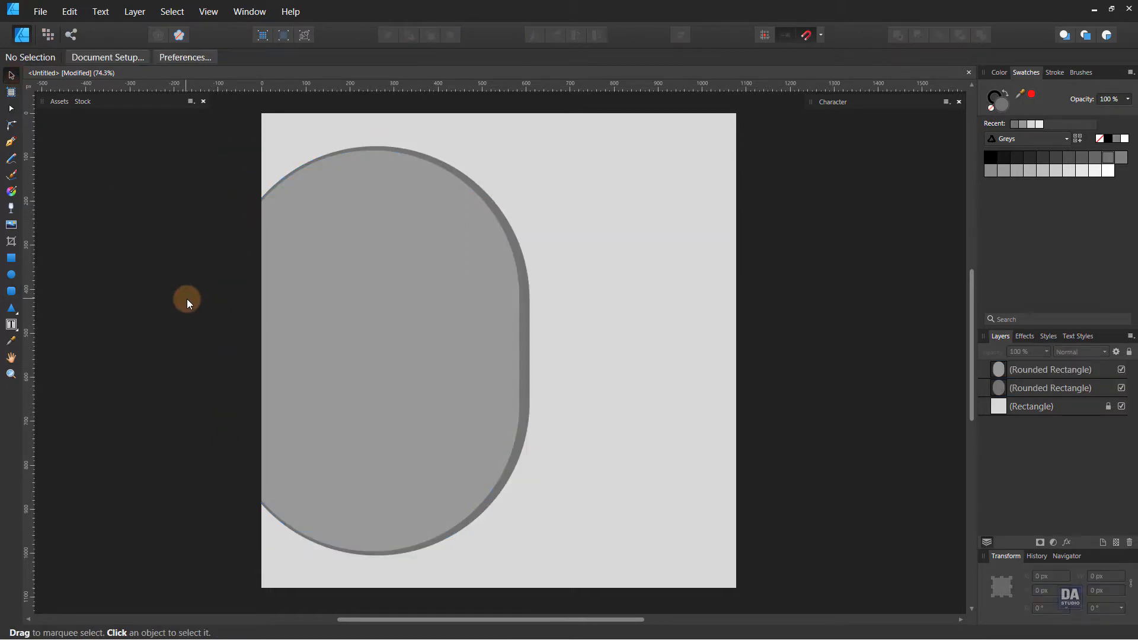
Hide both rounded rectangles, leaving only the light grey background rectangle visible.
drag(628, 336, 636, 339)
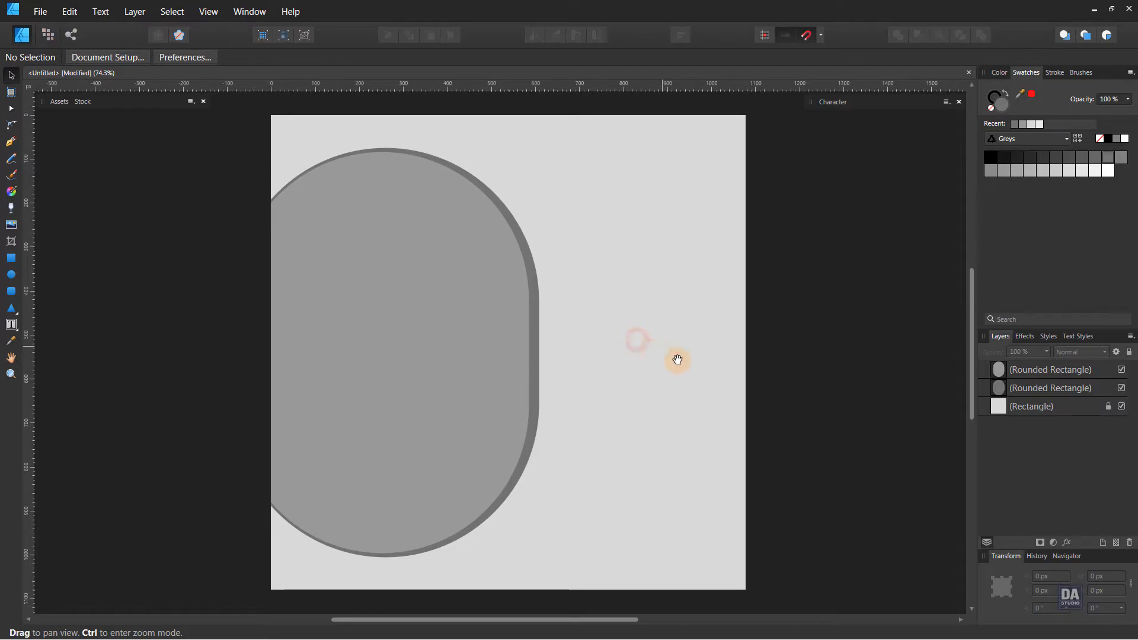
click(1122, 388)
click(1121, 370)
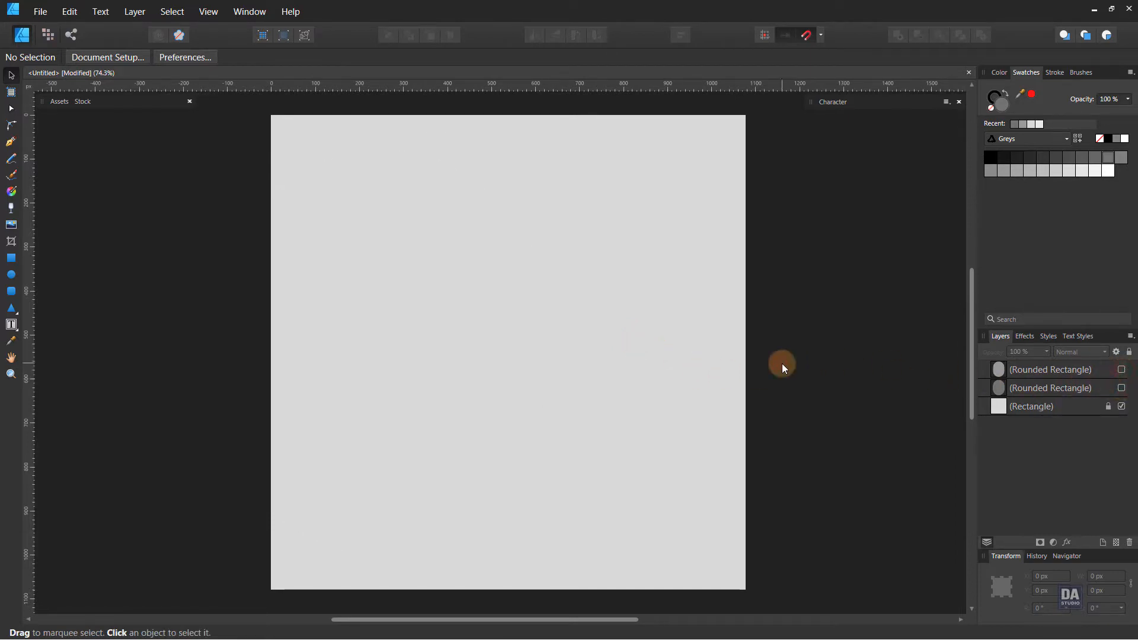
Switch to the Pixel Persona and spread out the floating Stock, Brushes and Color panels so they do not overlap.
click(47, 36)
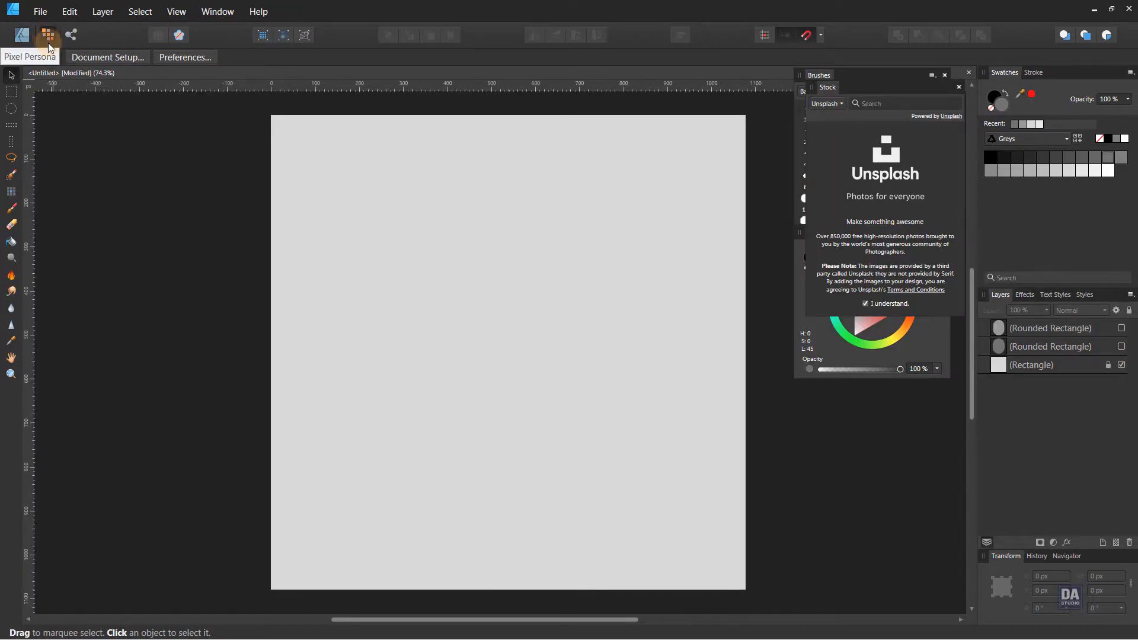
drag(861, 94, 107, 117)
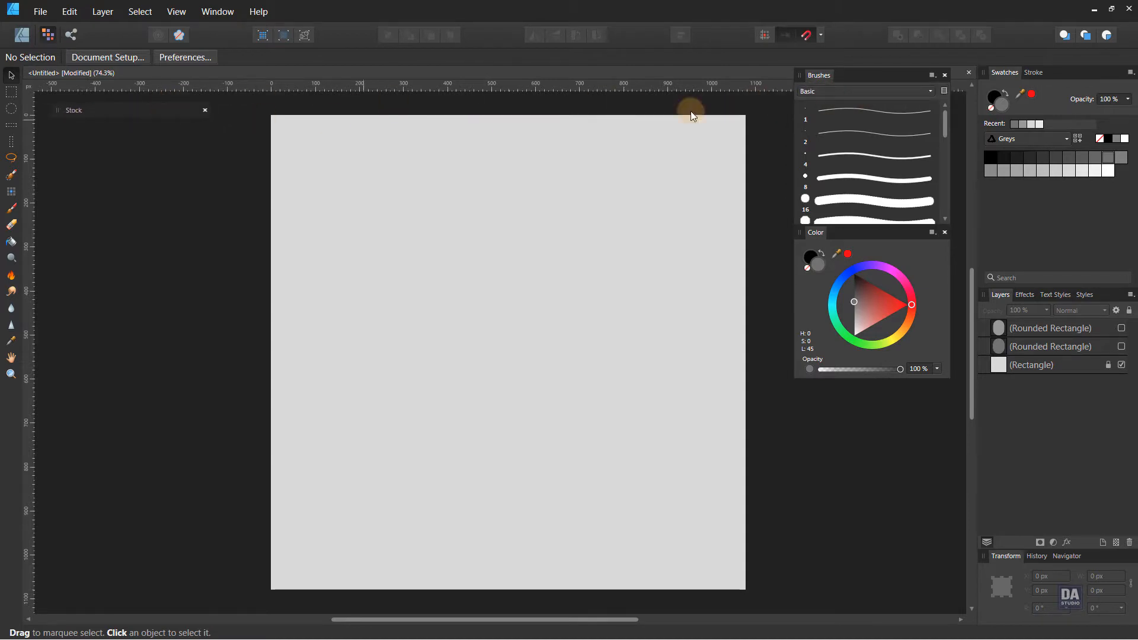
drag(862, 76, 866, 109)
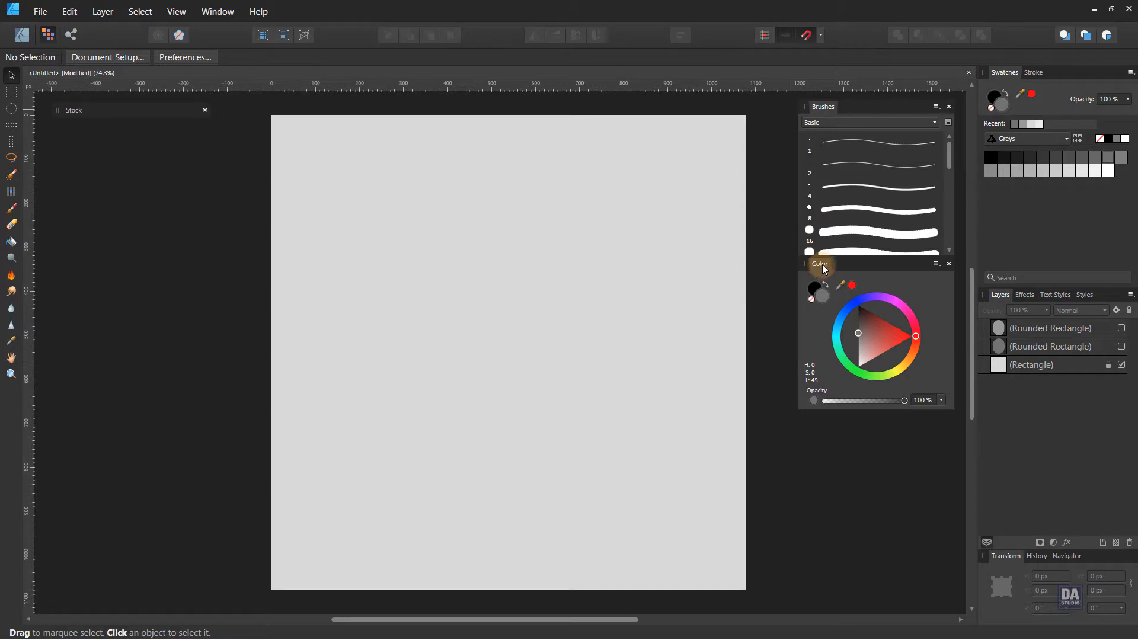
mouse_move(822, 265)
mouse_down()
mouse_move(818, 301)
mouse_move(831, 266)
mouse_up()
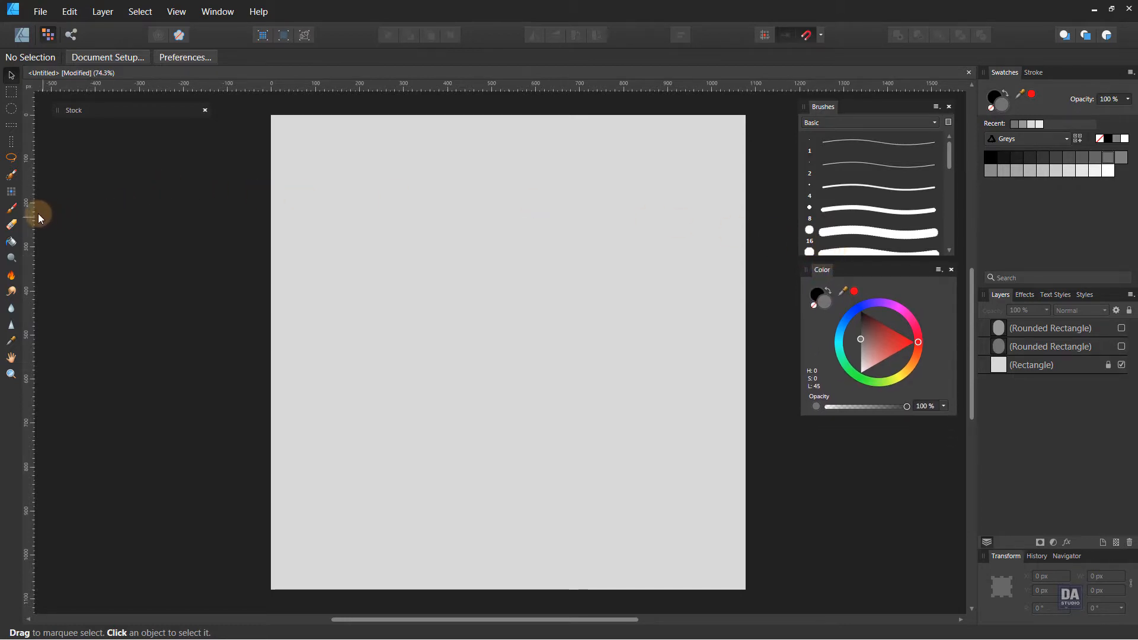
Paint nearly the whole artboard in orange (H 30, S 100, L 50) with the textured Paint Brush.
click(15, 212)
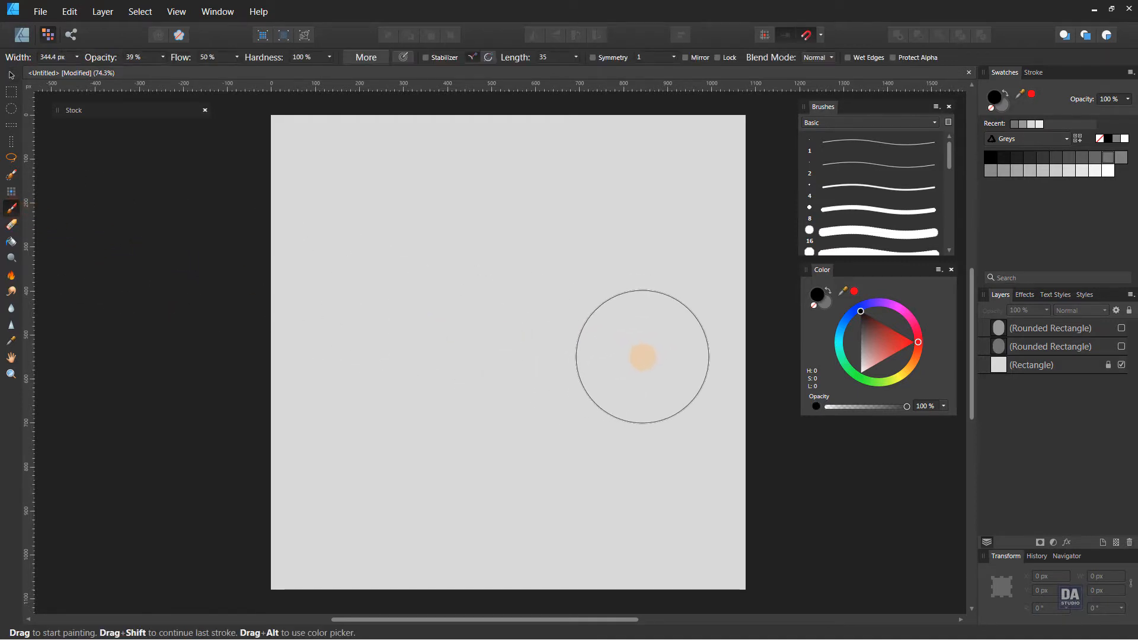
click(915, 361)
drag(915, 364, 916, 363)
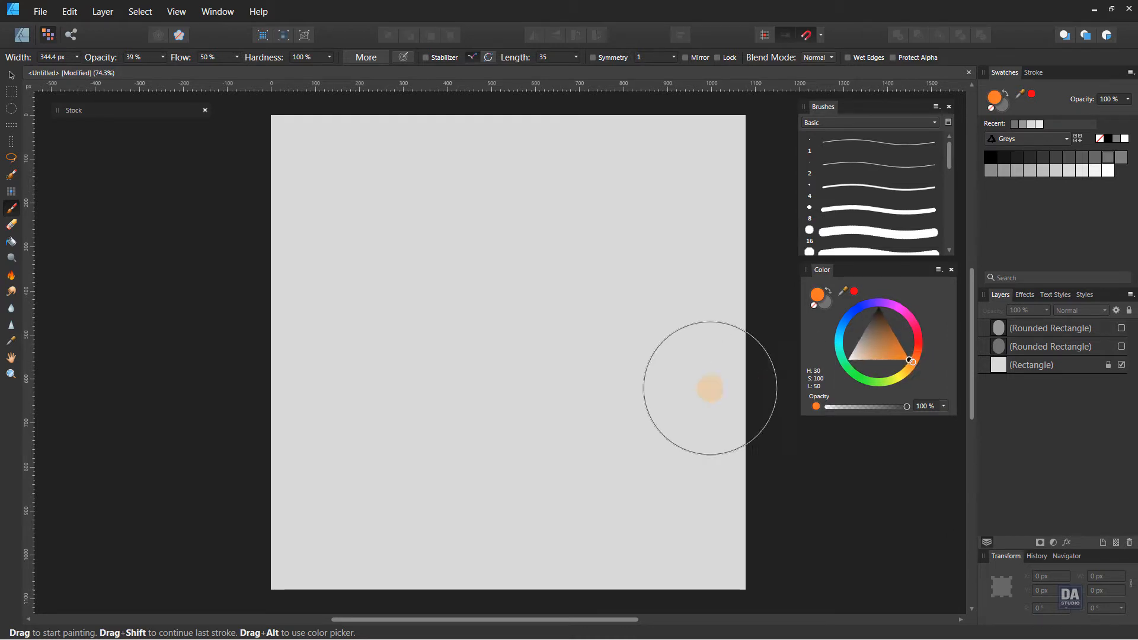
drag(592, 533, 593, 367)
mouse_move(594, 288)
mouse_down()
mouse_move(589, 178)
mouse_move(585, 254)
mouse_up()
mouse_move(689, 553)
mouse_down()
mouse_move(711, 506)
mouse_move(695, 303)
mouse_move(666, 154)
mouse_move(651, 501)
mouse_move(516, 583)
mouse_move(440, 426)
mouse_move(473, 208)
mouse_move(519, 464)
mouse_move(478, 218)
mouse_move(308, 192)
mouse_move(306, 402)
mouse_move(332, 469)
mouse_move(360, 262)
mouse_move(397, 518)
mouse_move(311, 565)
mouse_move(668, 567)
mouse_move(716, 521)
mouse_move(698, 344)
mouse_move(661, 174)
mouse_move(492, 152)
mouse_move(190, 173)
mouse_up()
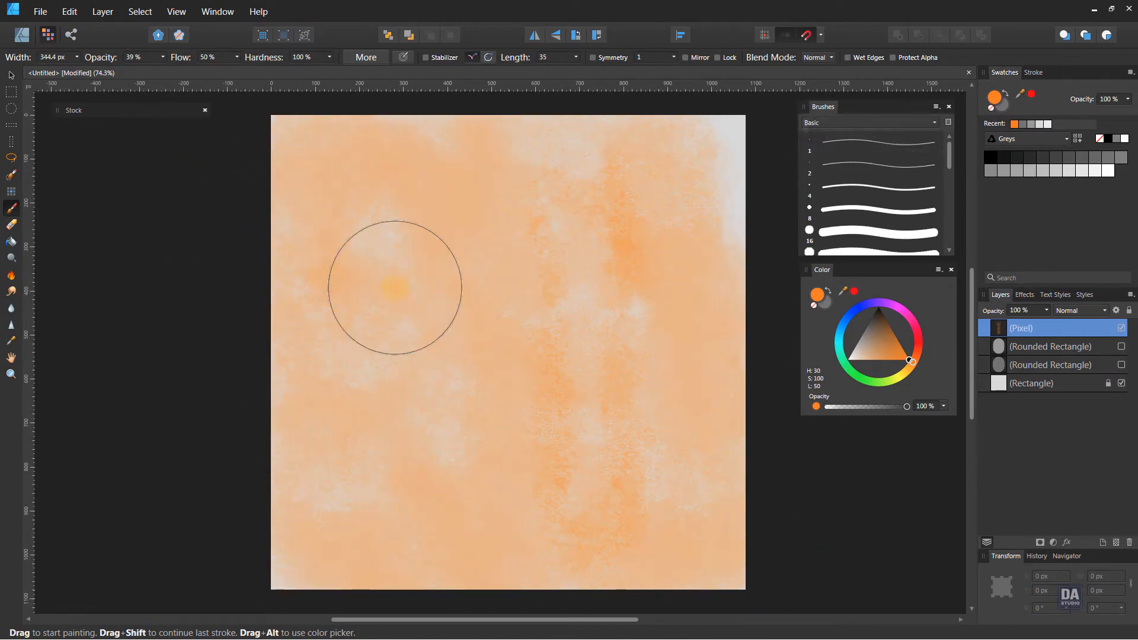
Brush crimson patches (H 349, S 69, L 45) over the orange paint across the artboard.
drag(915, 359, 894, 338)
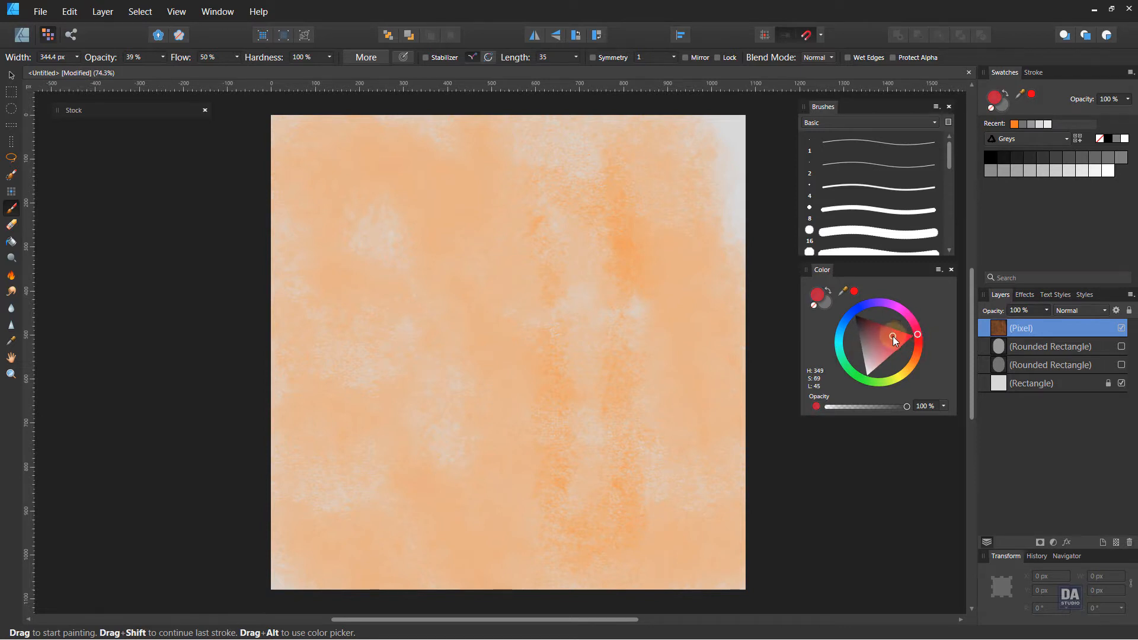
mouse_move(586, 395)
mouse_down()
mouse_move(605, 411)
mouse_move(622, 216)
mouse_move(681, 482)
mouse_move(486, 379)
mouse_up()
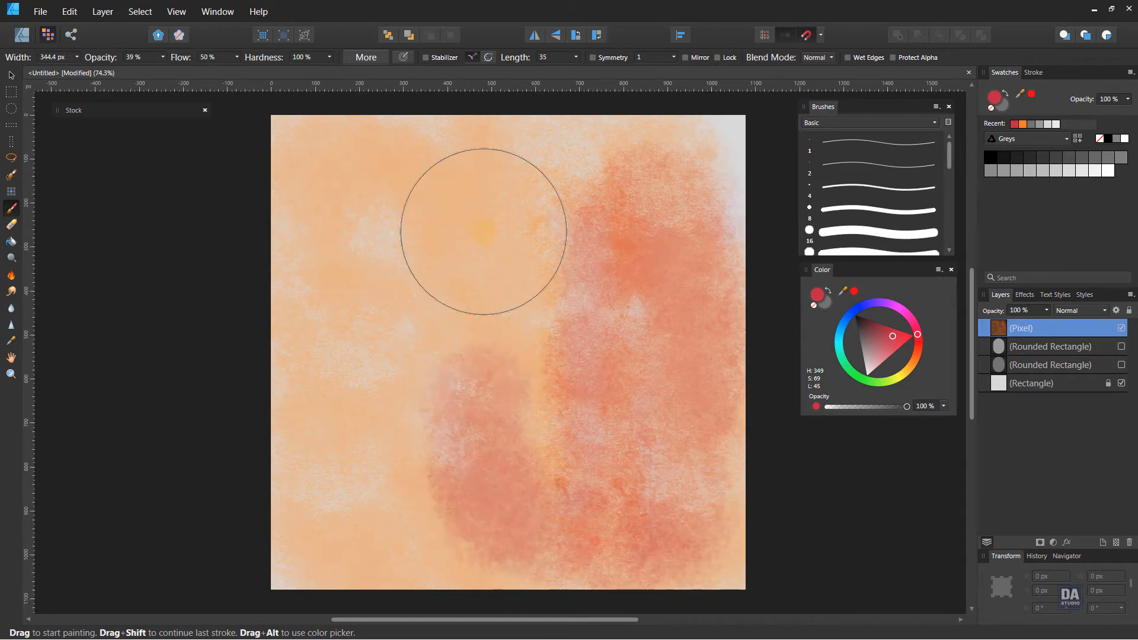
mouse_move(483, 231)
mouse_down()
mouse_move(558, 350)
mouse_move(396, 245)
mouse_move(390, 495)
mouse_move(342, 523)
mouse_move(321, 194)
mouse_move(400, 217)
mouse_move(347, 513)
mouse_move(628, 568)
mouse_move(705, 557)
mouse_move(741, 312)
mouse_move(708, 175)
mouse_move(574, 148)
mouse_move(341, 154)
mouse_move(284, 175)
mouse_move(476, 341)
mouse_up()
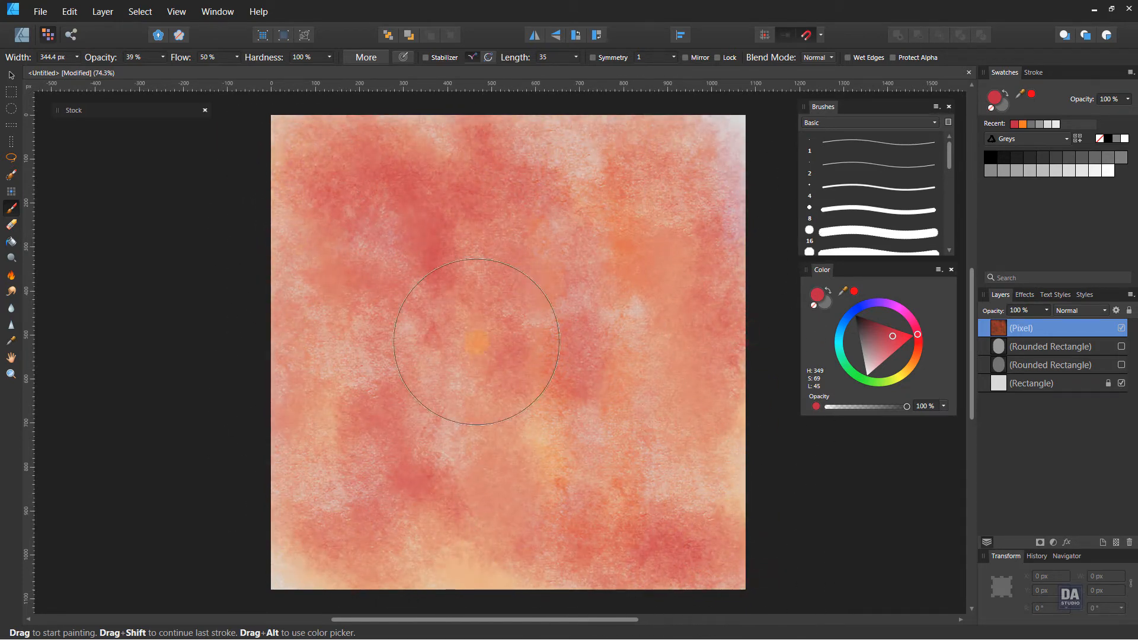
Change the brush colour to a pale blue (H 193, S 34, L 83).
drag(856, 321, 839, 339)
mouse_move(627, 376)
mouse_down()
mouse_move(629, 492)
mouse_move(673, 402)
mouse_move(637, 289)
mouse_move(688, 213)
mouse_up()
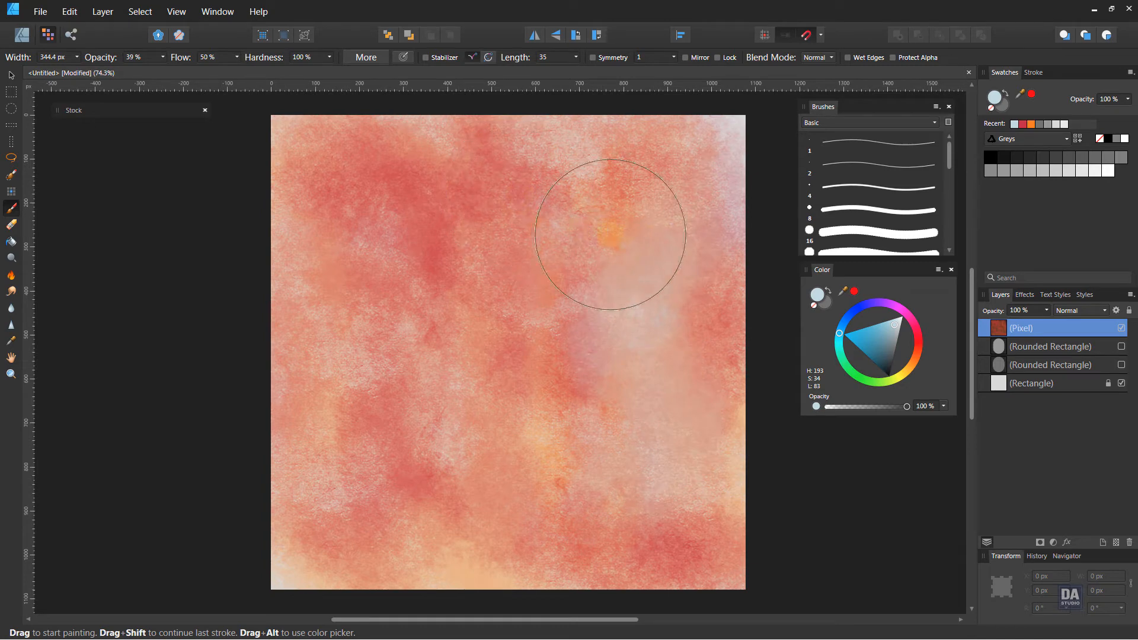
key(Delete)
key(ctrl+z)
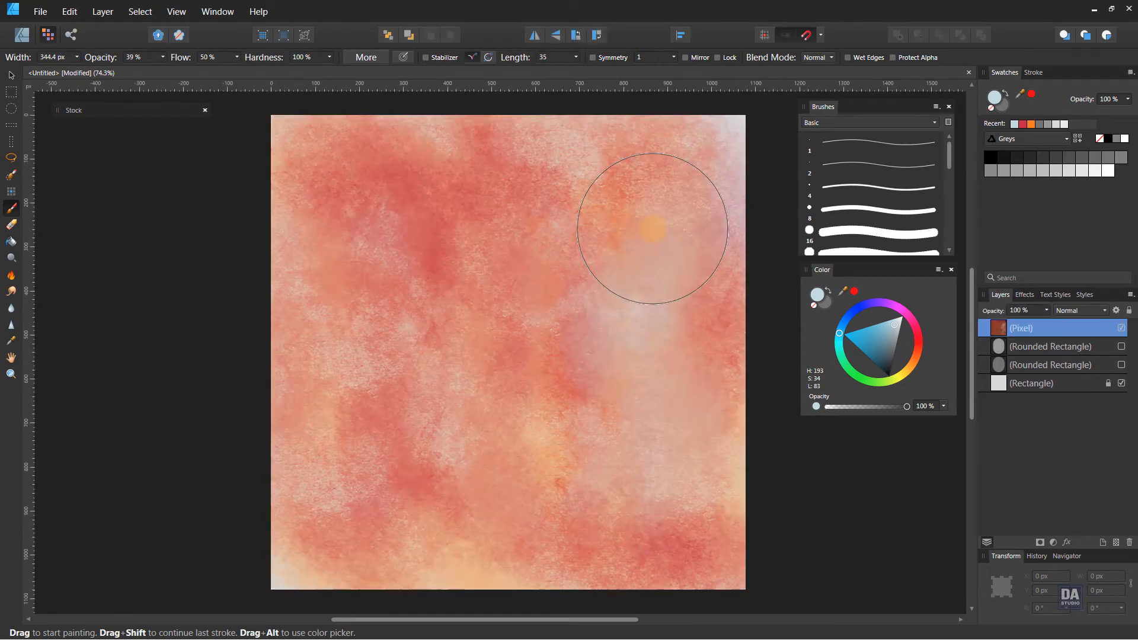
key(ctrl+z)
key(ctrl+z)
key(ctrl+z)
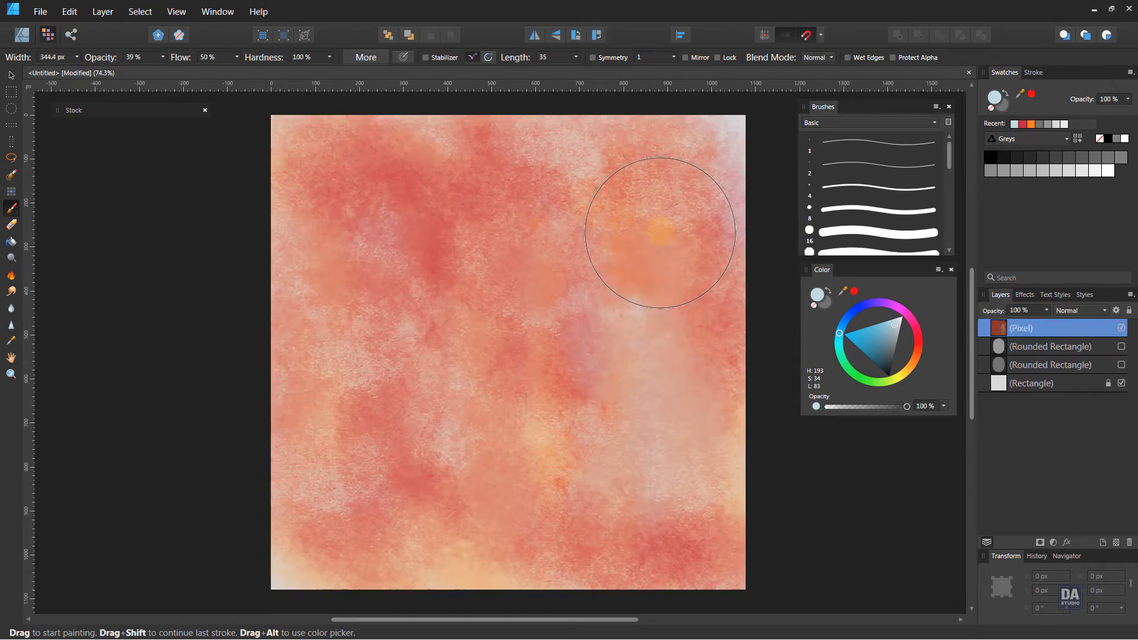
key(ctrl+z)
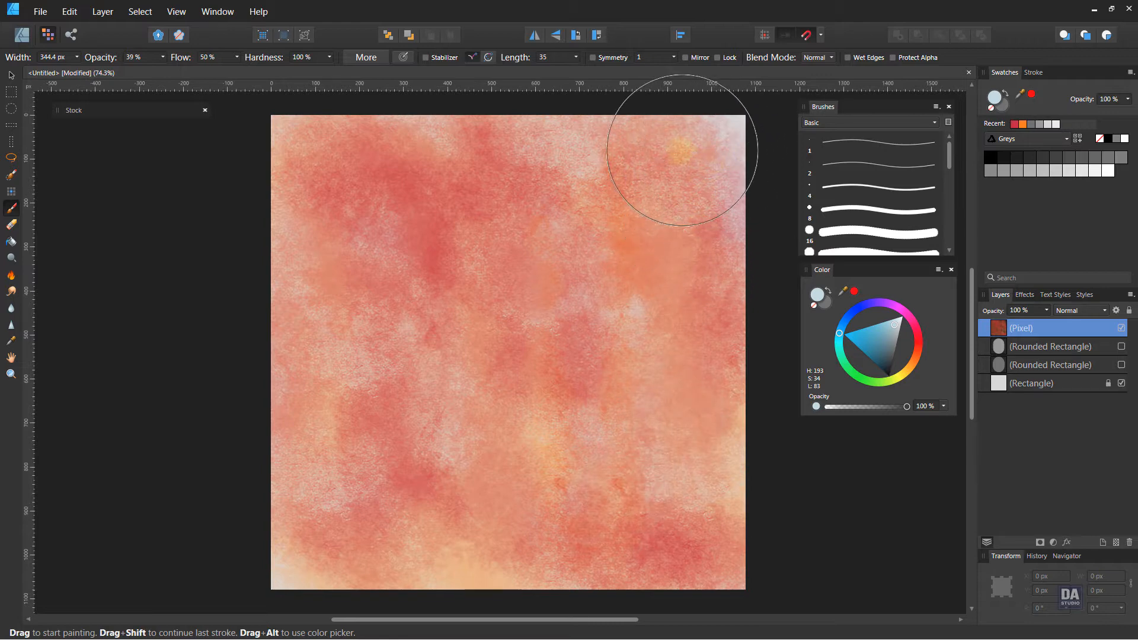
Set the brush opacity to 26% with Wet Edges on and brush soft pale blue patches across the painted texture.
drag(112, 58, 102, 57)
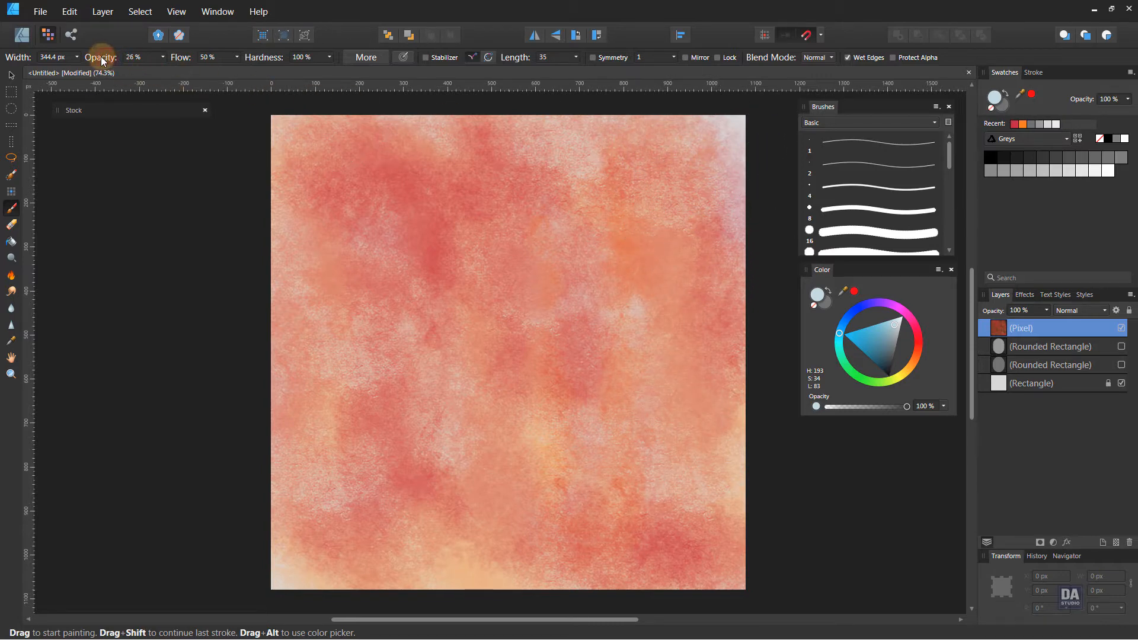
mouse_move(666, 184)
mouse_down()
mouse_move(729, 356)
mouse_move(692, 512)
mouse_move(525, 500)
mouse_move(584, 310)
mouse_move(503, 345)
mouse_move(483, 332)
mouse_up()
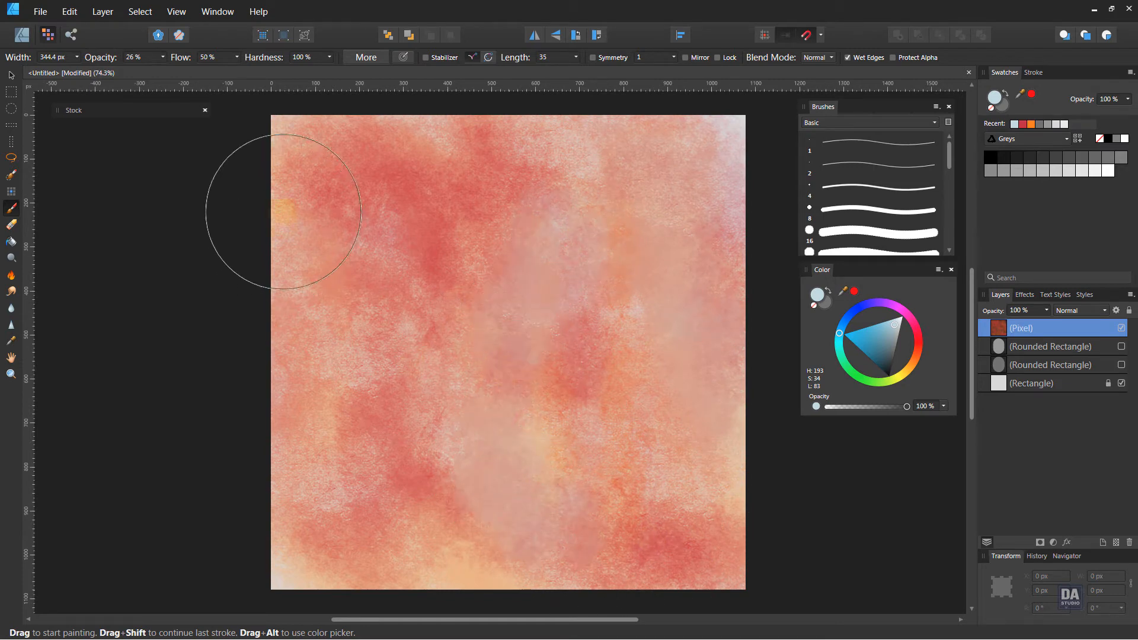
mouse_move(284, 212)
mouse_down()
mouse_move(297, 161)
mouse_move(345, 207)
mouse_move(410, 441)
mouse_move(387, 359)
mouse_move(418, 357)
mouse_move(407, 483)
mouse_move(339, 506)
mouse_move(731, 568)
mouse_move(737, 555)
mouse_move(641, 541)
mouse_move(629, 447)
mouse_move(566, 349)
mouse_move(403, 182)
mouse_move(452, 177)
mouse_move(442, 157)
mouse_move(555, 171)
mouse_move(706, 167)
mouse_up()
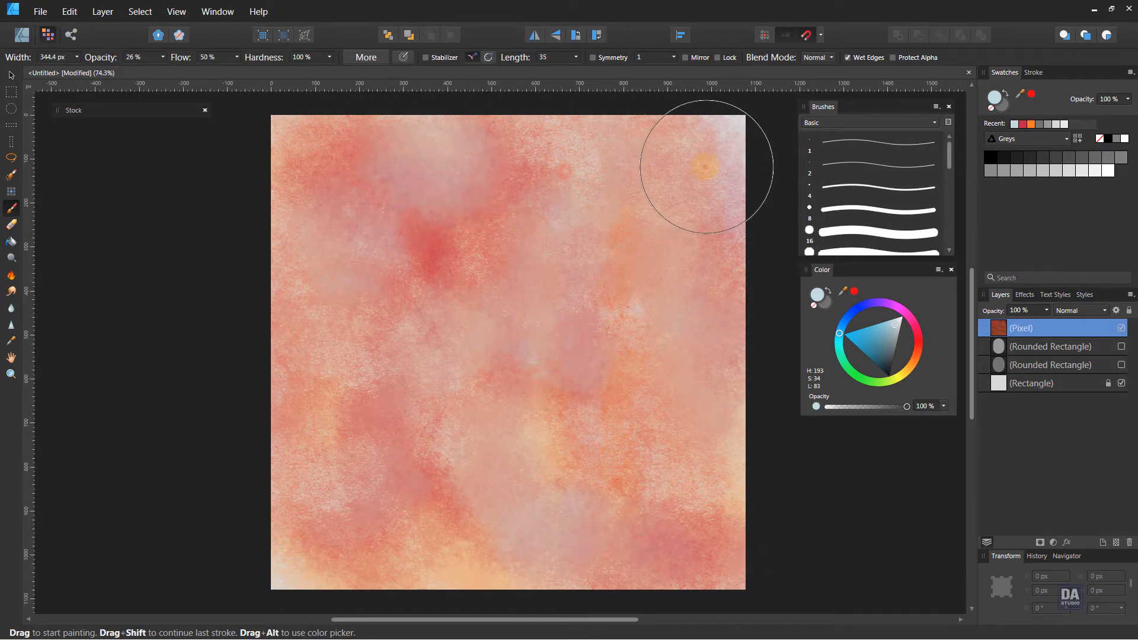
click(10, 76)
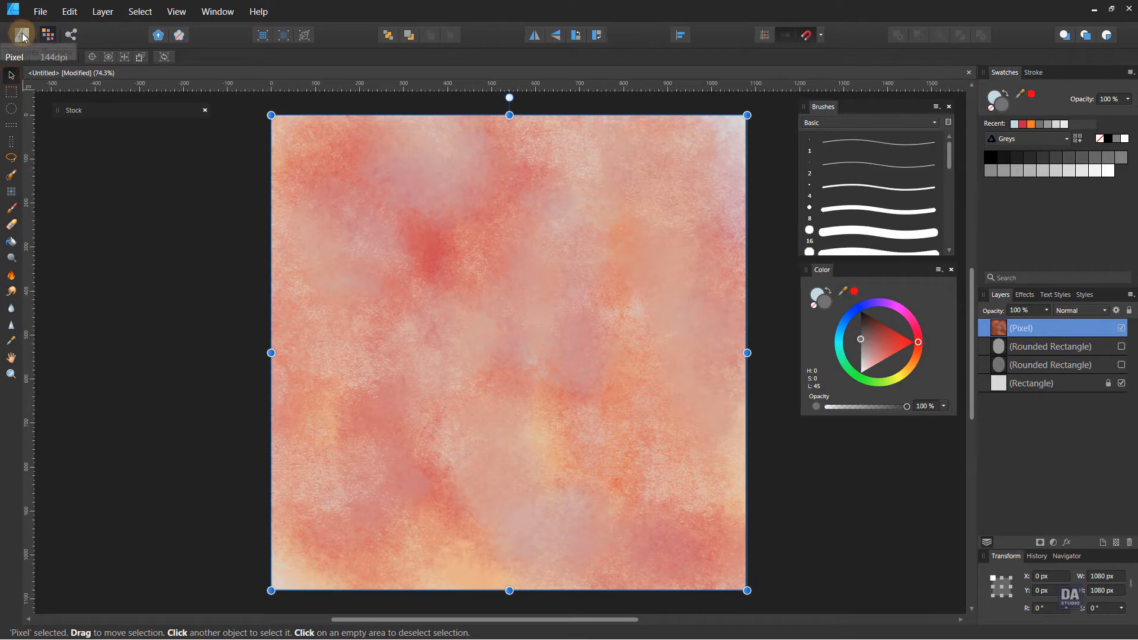
Return to vector editing, unhide both rounded rectangles and stack them above the painted pixel layer.
click(22, 35)
click(864, 346)
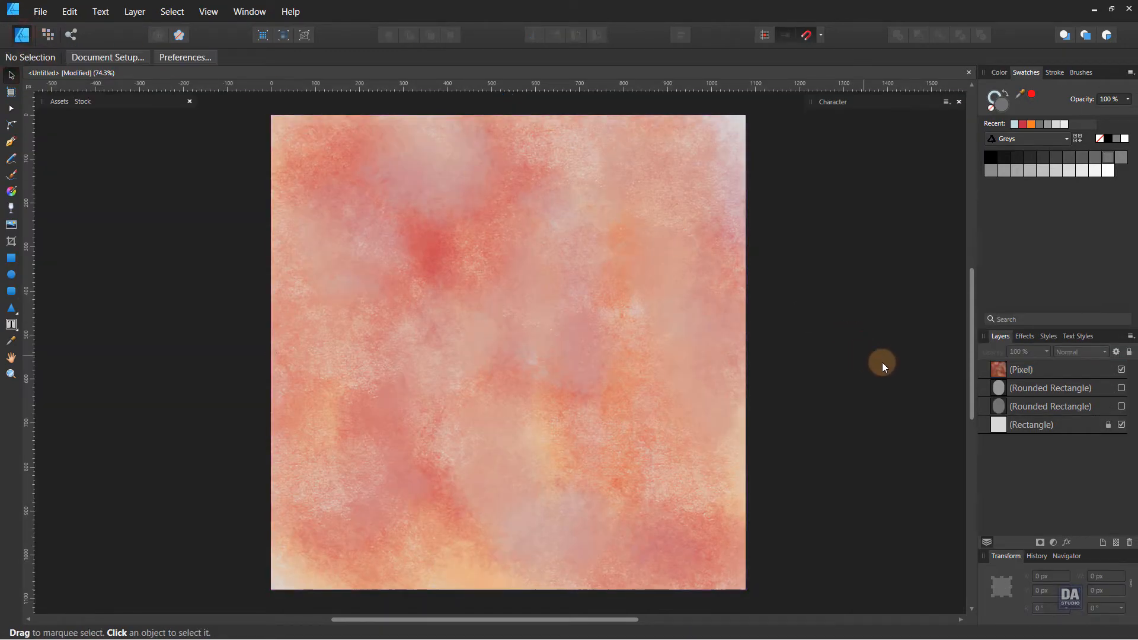
click(1121, 388)
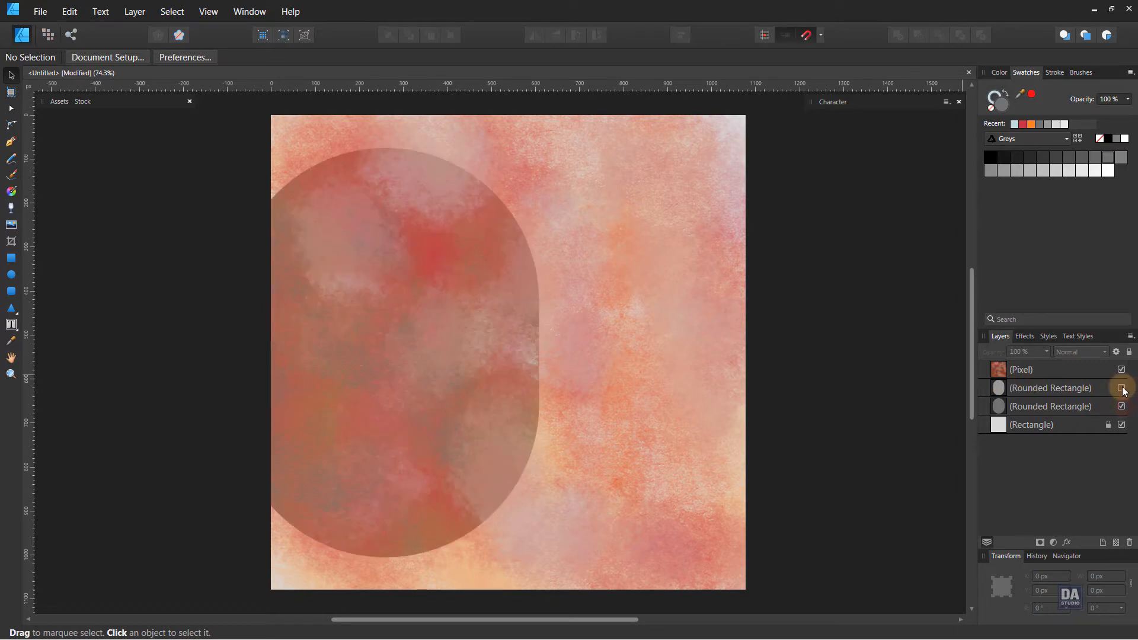
click(1054, 406)
shift+click(1066, 388)
drag(1067, 388, 1067, 360)
click(790, 353)
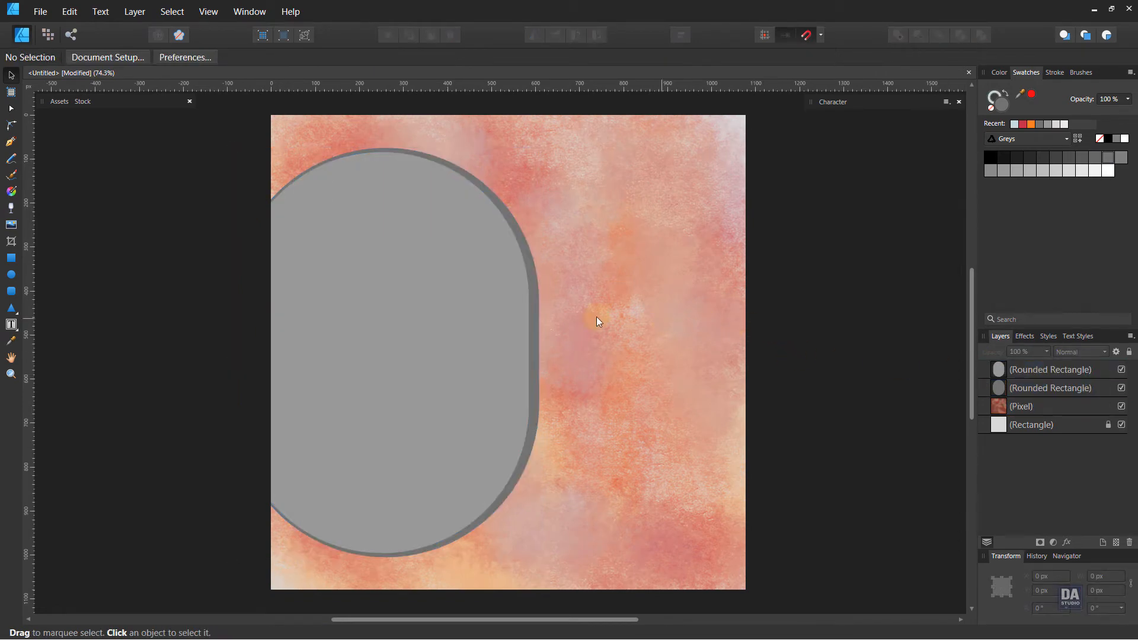
Place the white Design Art Studio logo from the Sample Text assets in the artboard's upper right corner, about 121 px wide.
click(83, 102)
click(60, 101)
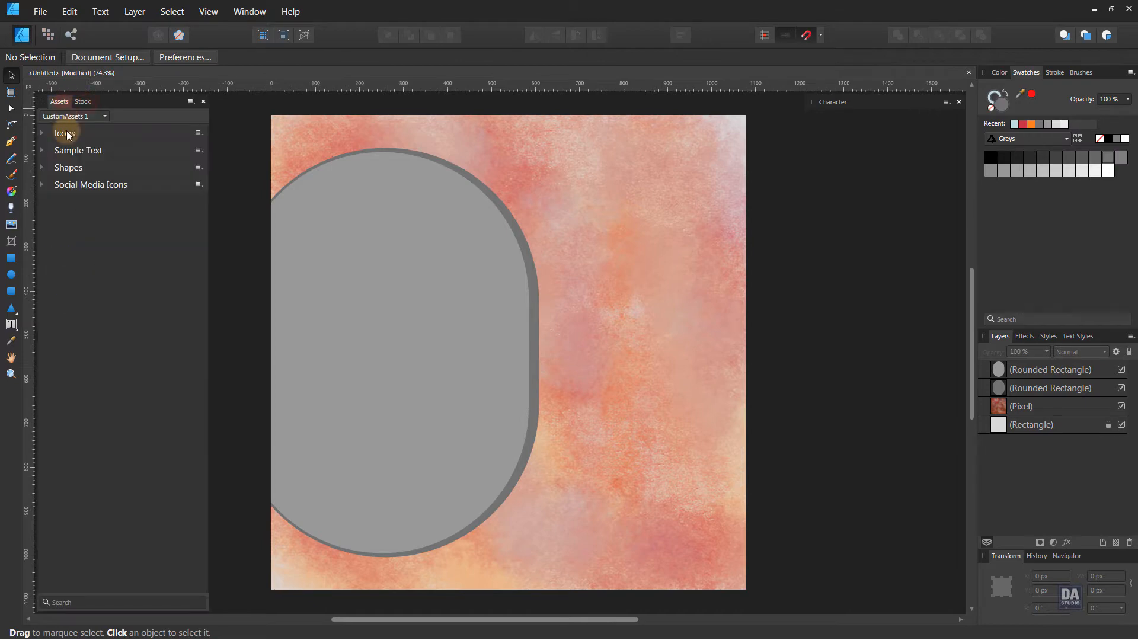
click(43, 151)
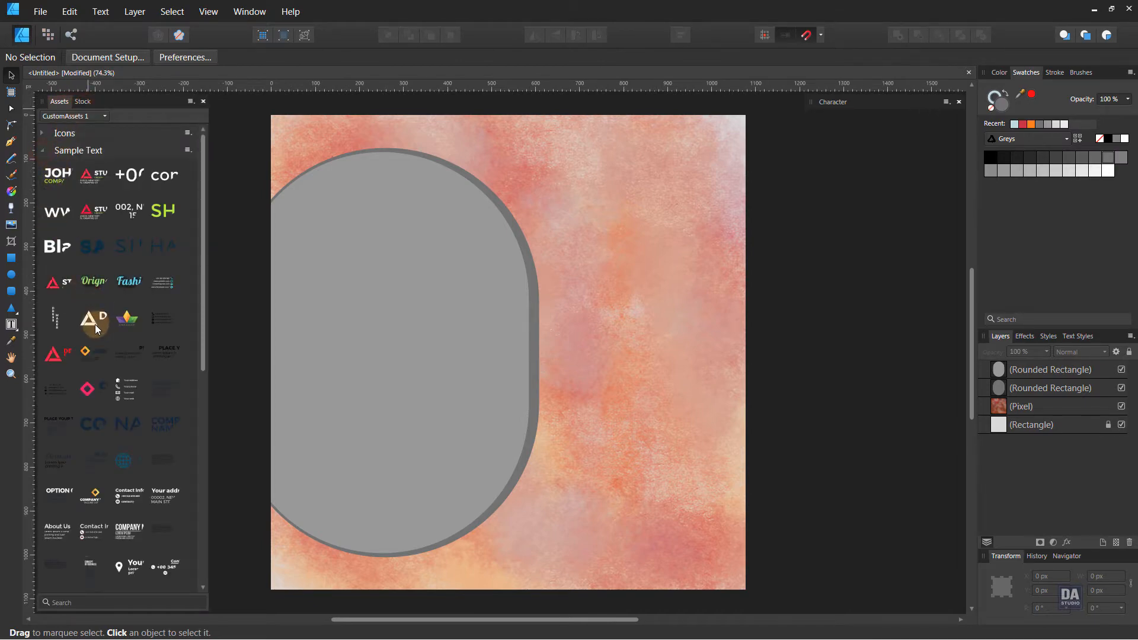
drag(93, 323, 711, 138)
Place the "Summer Fashion SALE GET UPTO 60% OFF" text asset beside the rounded shape, below the logo.
scroll(123, 421, down, 5)
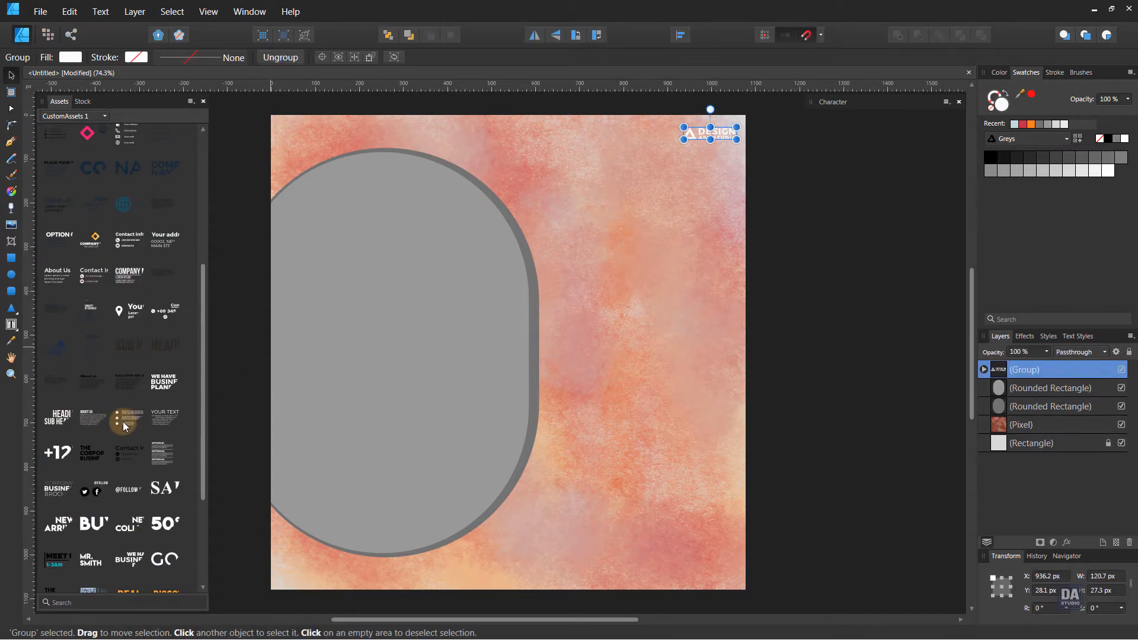
scroll(124, 462, down, 1)
drag(157, 536, 626, 318)
Recolour the orange words "Summer", "Fashion", "60%" and "OFF" in the sale text to white.
double_click(624, 258)
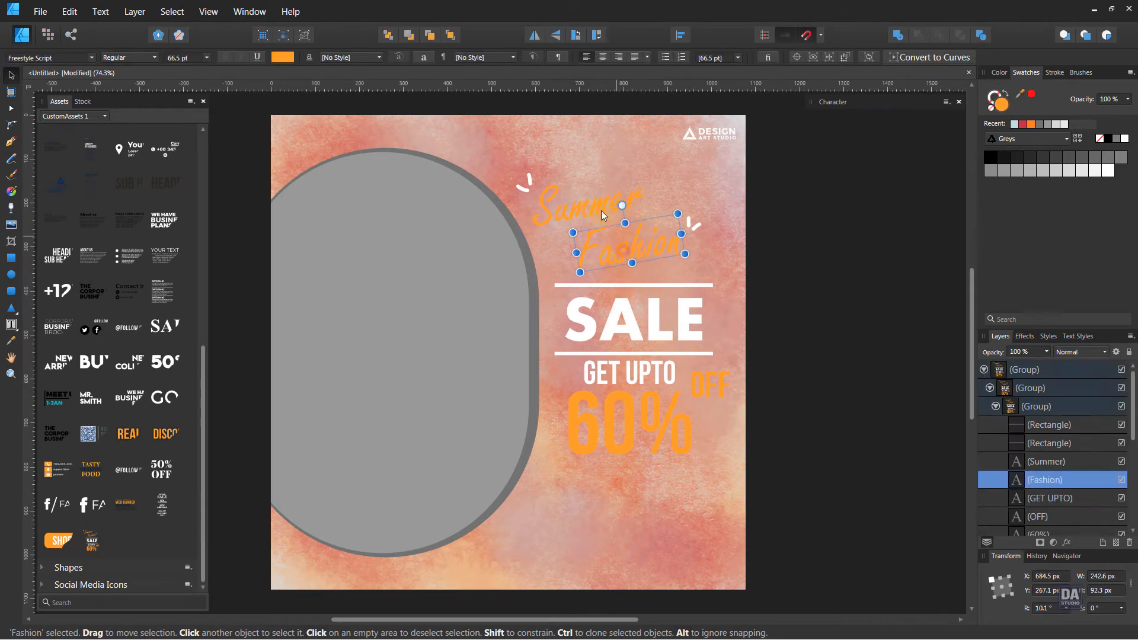
shift+click(601, 211)
shift+click(614, 420)
shift+click(720, 392)
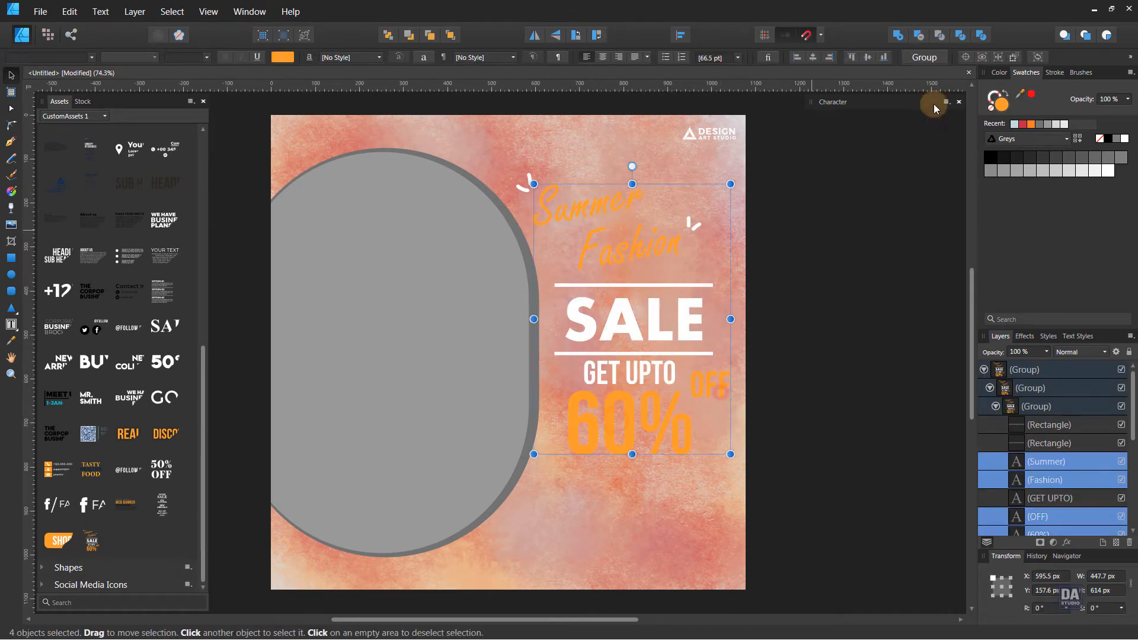
click(1125, 139)
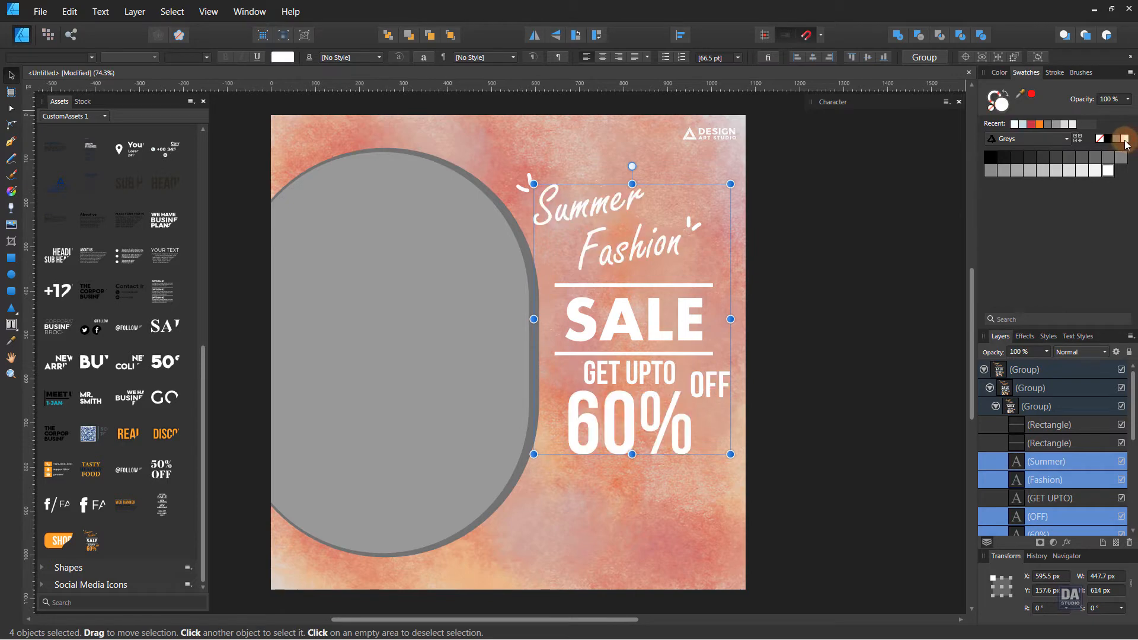
Replace the word "Summer" in the sale text with "Trending".
double_click(580, 205)
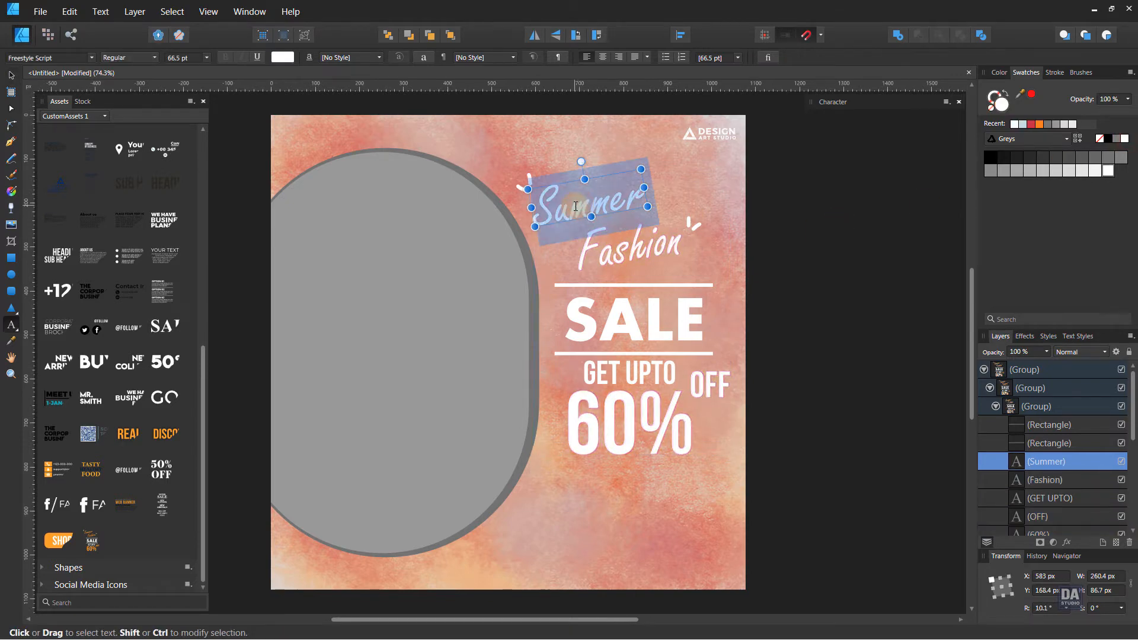
text(Tre)
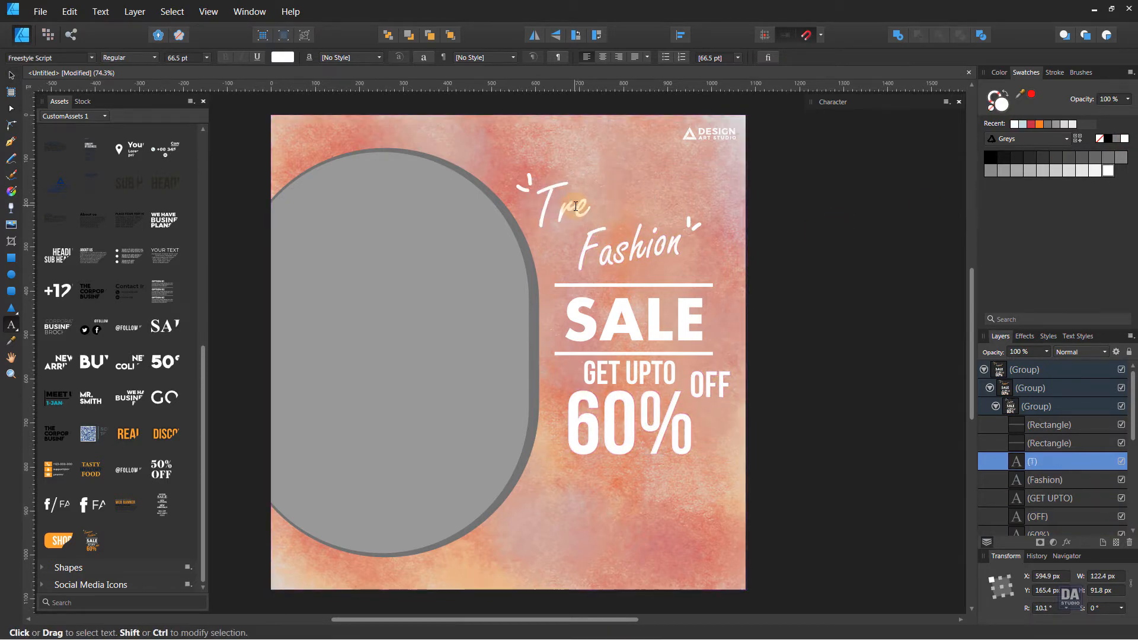
text(nding)
key(Escape)
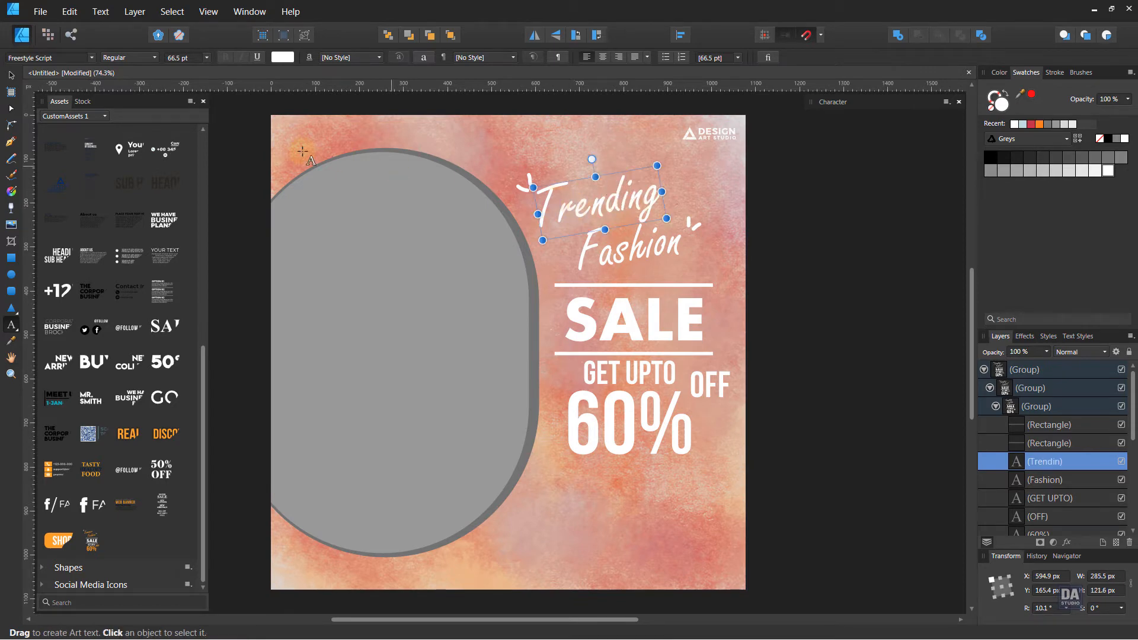
click(10, 76)
click(863, 411)
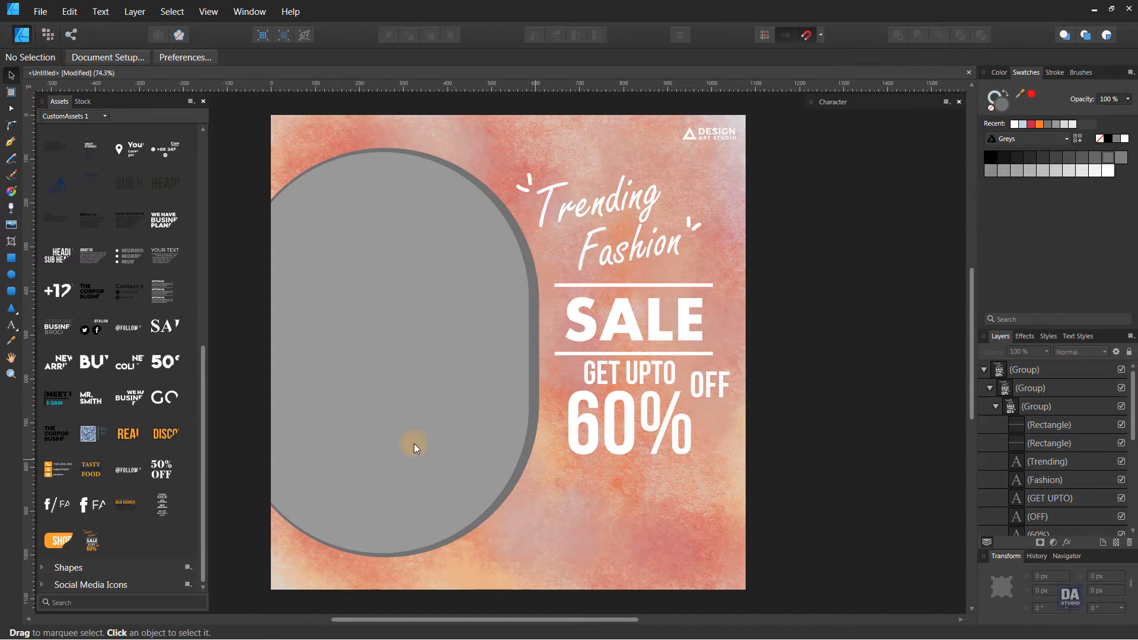
Draw a full-width white band about 1080 × 209 px without stroke across the lower artboard and set its opacity to 25%.
click(10, 259)
drag(276, 487, 746, 574)
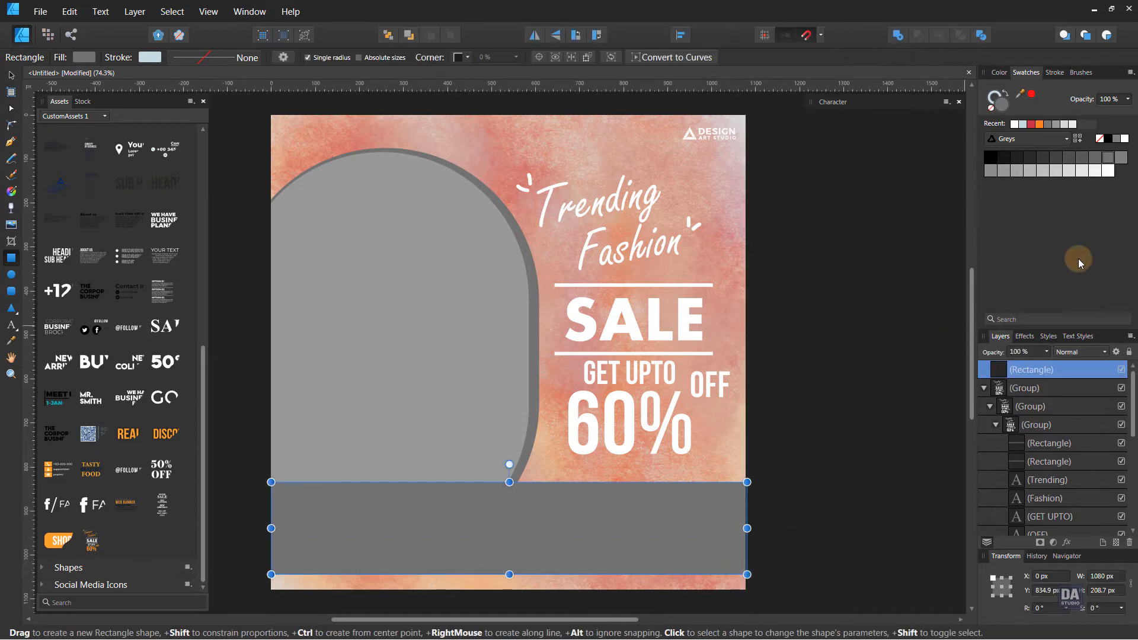
click(1125, 141)
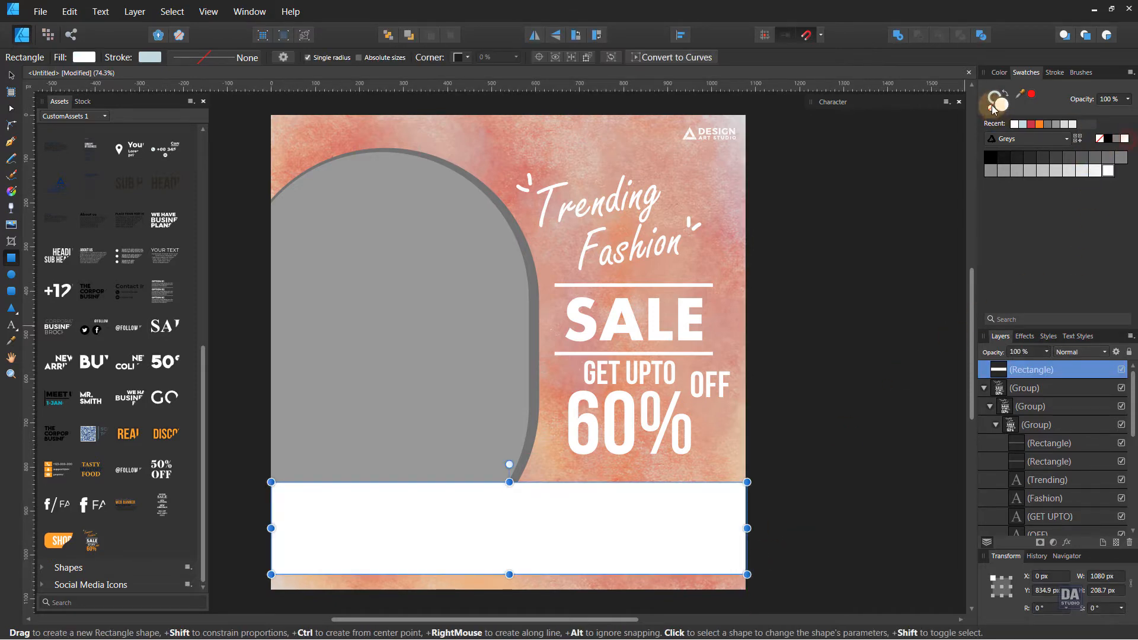
click(1045, 352)
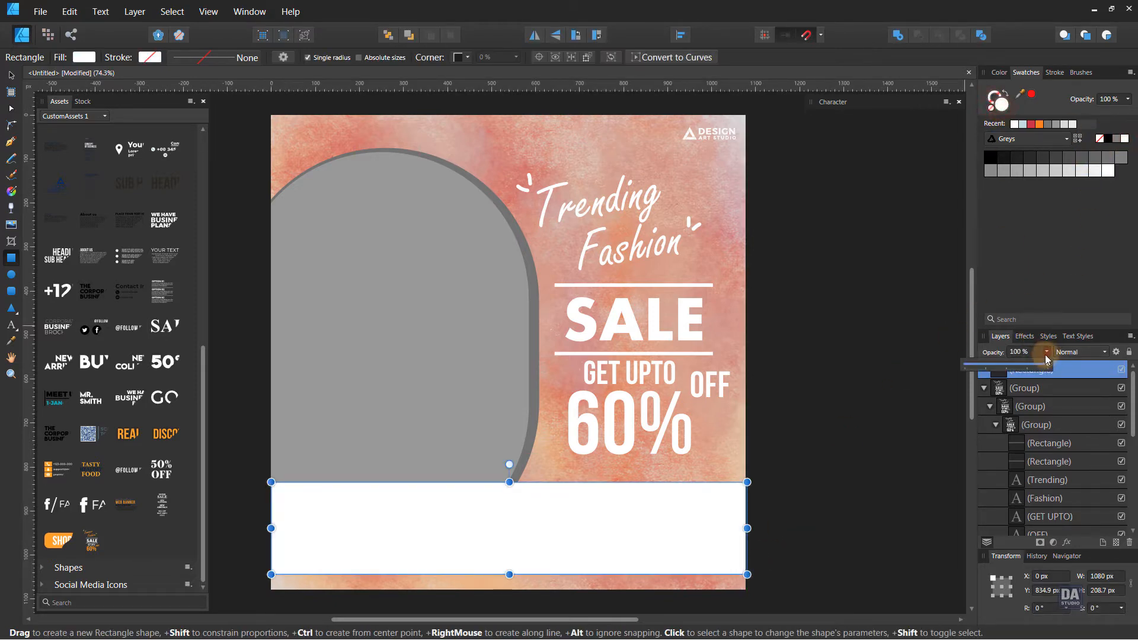
drag(1046, 364, 987, 368)
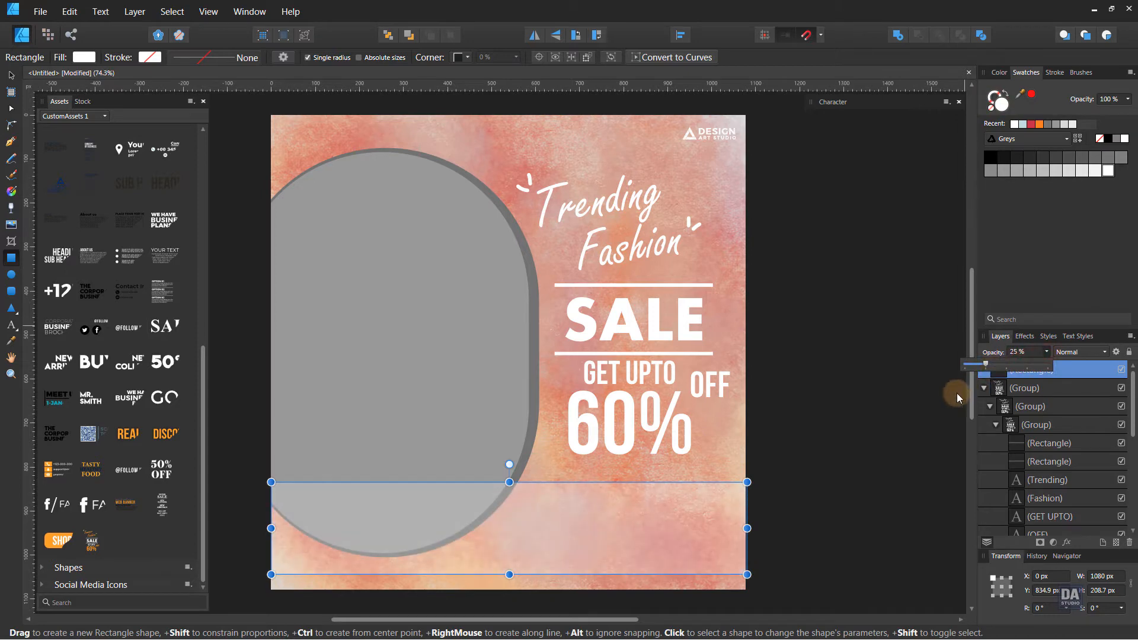
click(1074, 376)
Collapse the text group's layers and move the translucent band below both rounded rectangles, directly above the painted pixel layer.
click(986, 388)
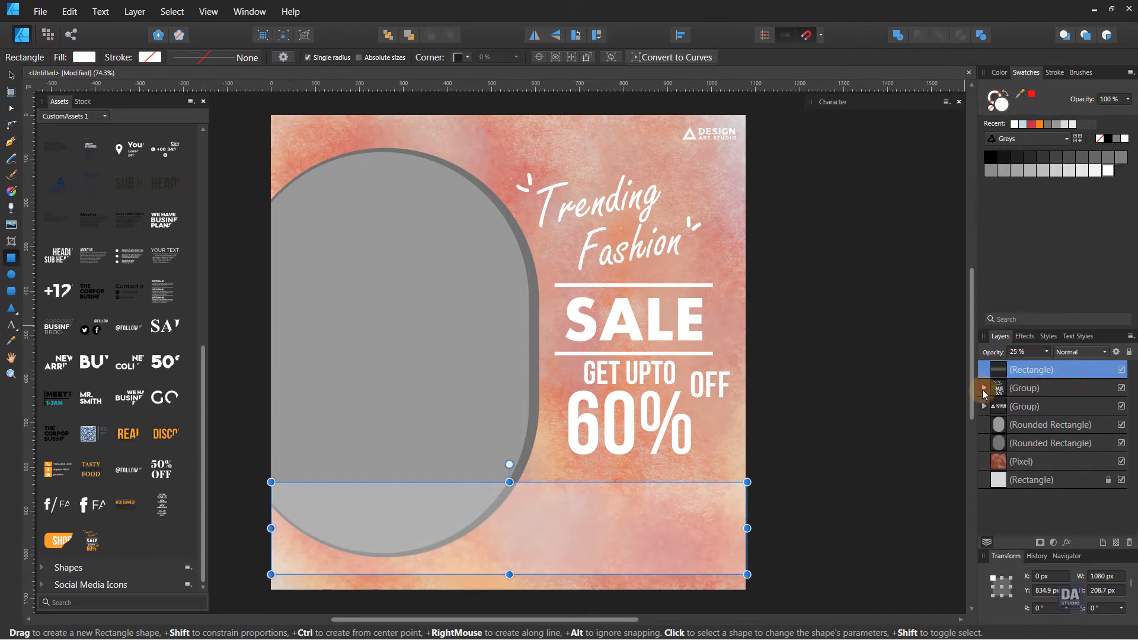
key(ctrl+bracketleft)
key(ctrl+bracketleft)
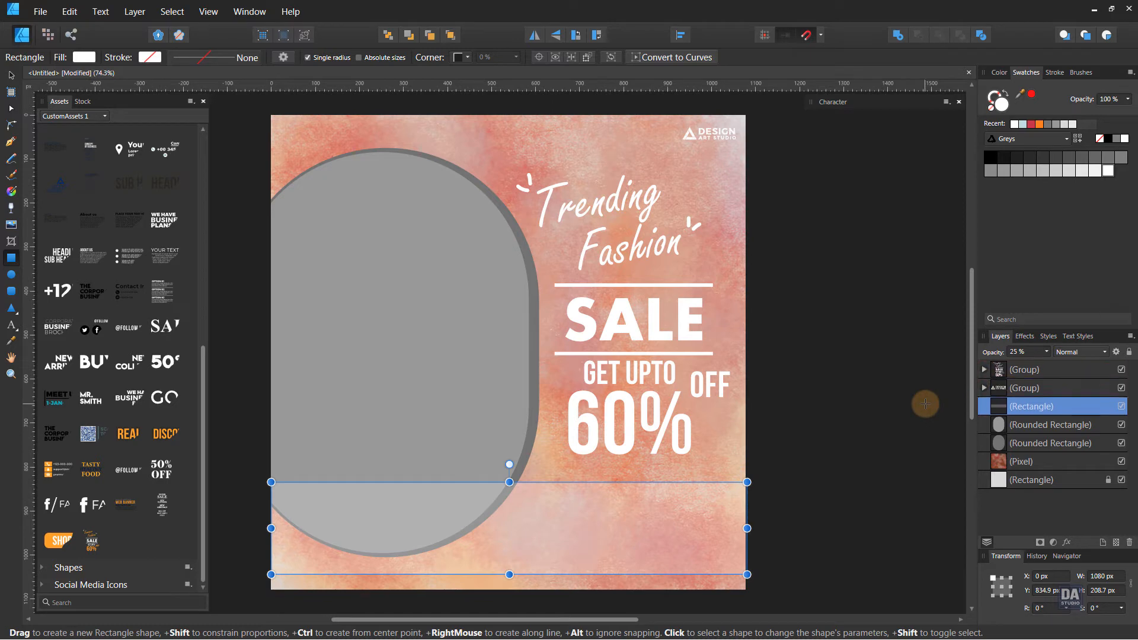
key(ctrl+bracketleft)
key(ctrl+bracketleft)
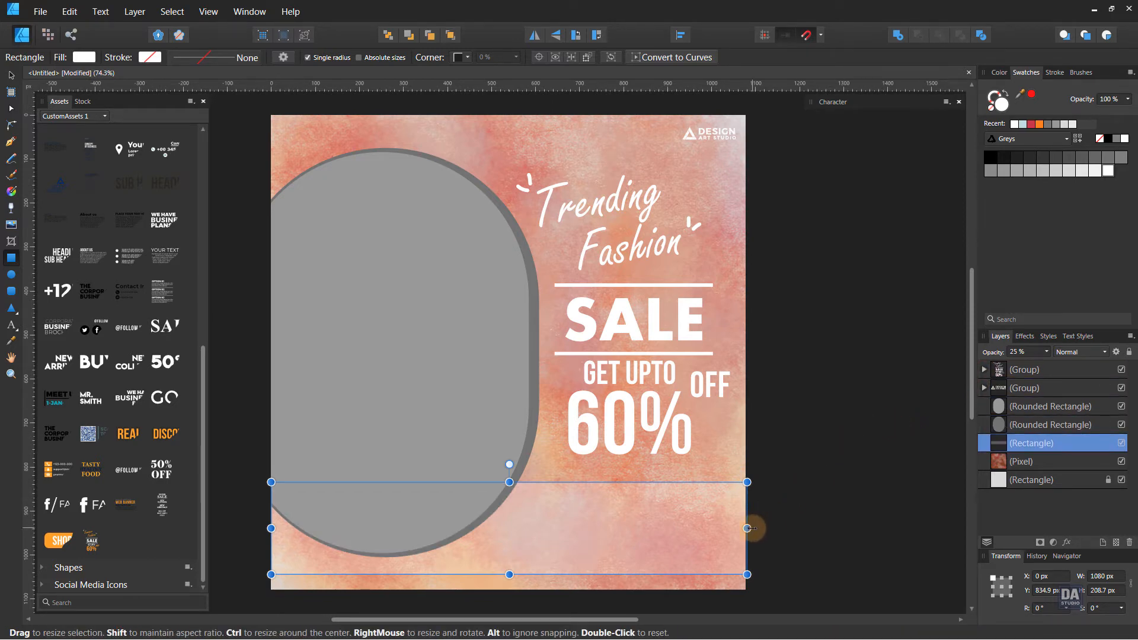
drag(747, 527, 746, 528)
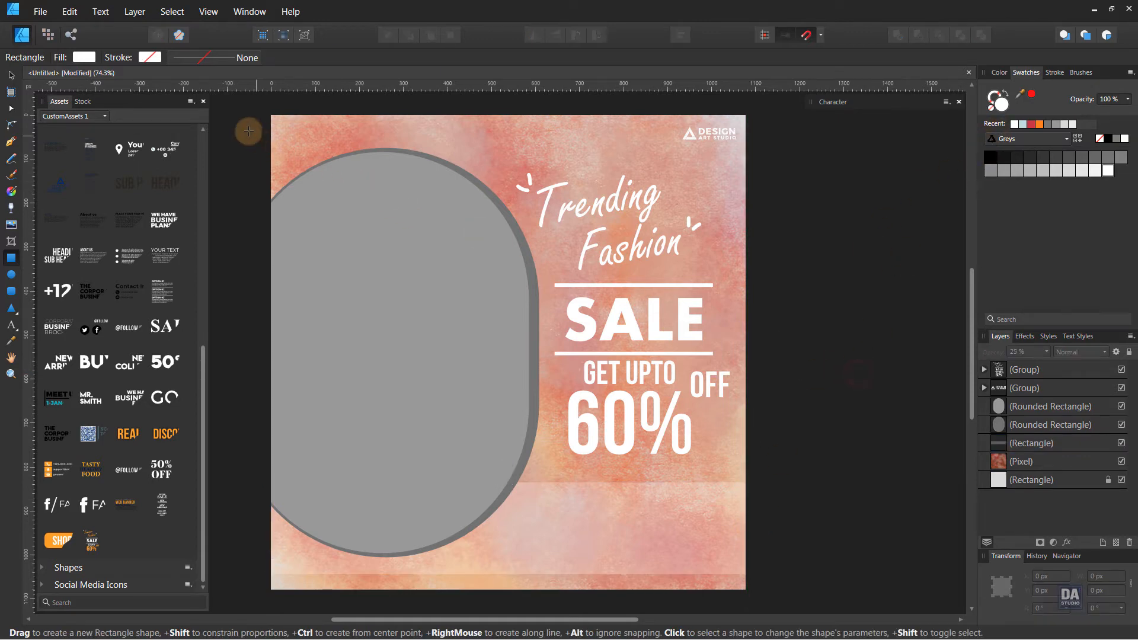
Cover the whole artboard with a white 1080 × 1080 px rectangle and set its opacity to 14%.
drag(272, 116, 747, 590)
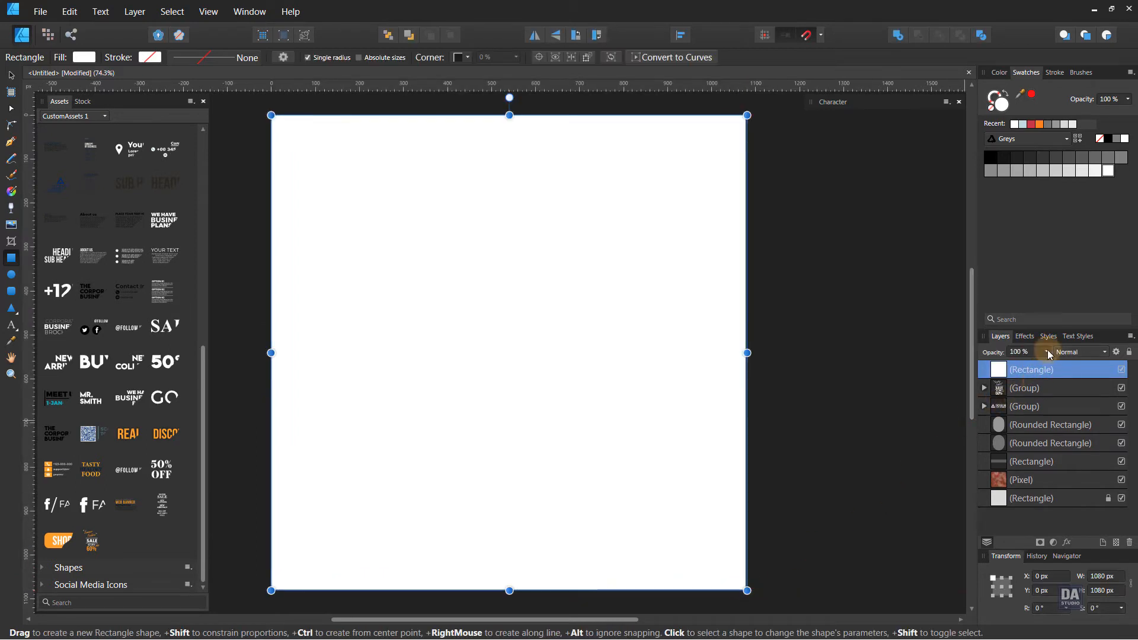
drag(1047, 354, 986, 368)
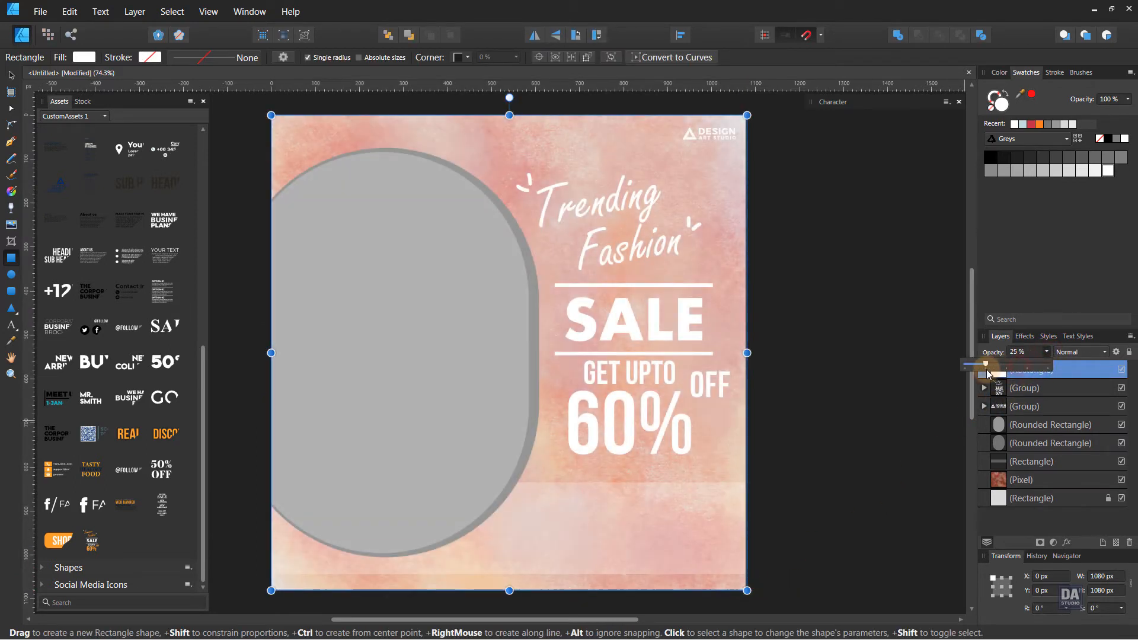
click(922, 407)
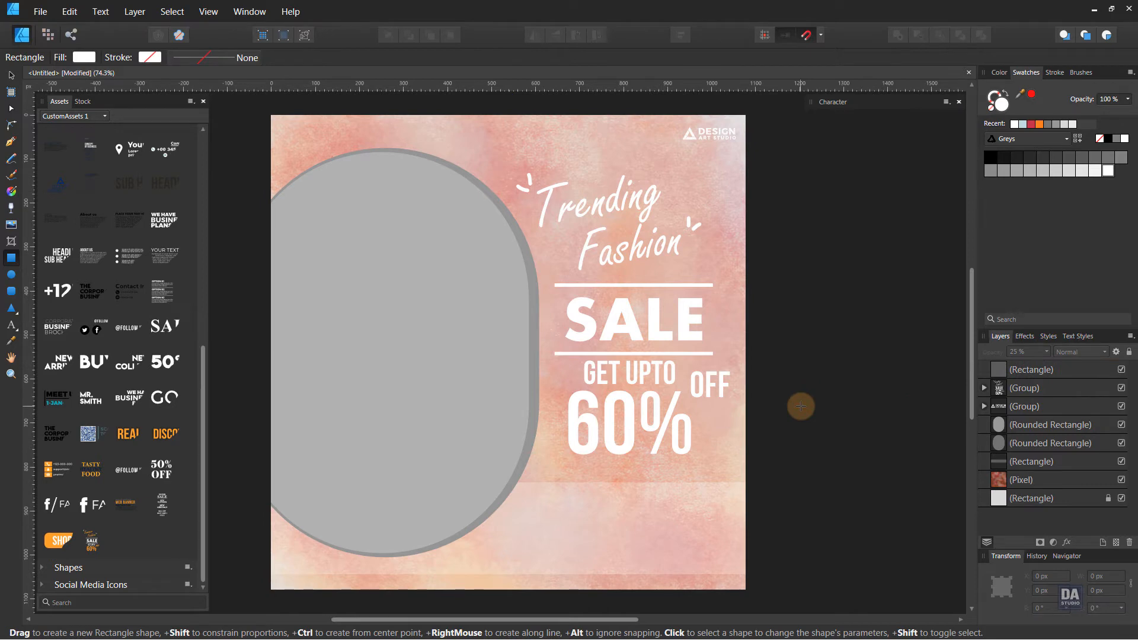
key(v)
click(1028, 369)
drag(1053, 355, 1041, 368)
click(883, 372)
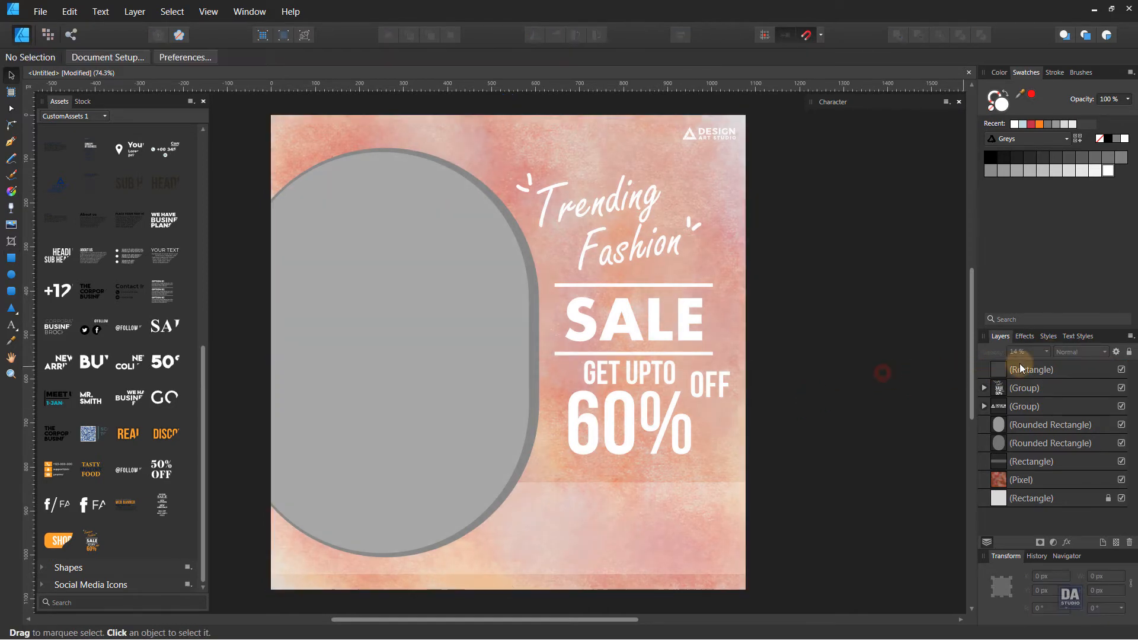
Move the white artboard-sized overlay directly above the painted pixel layer and set its opacity to 4%.
click(1023, 372)
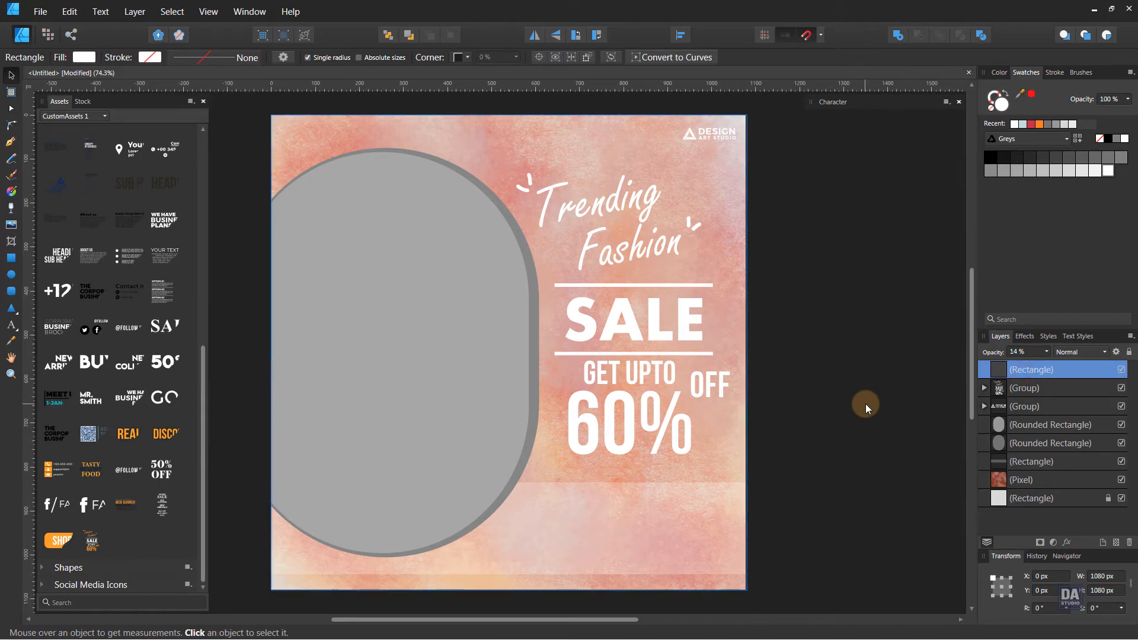
key(ctrl+bracketleft)
key(ctrl+bracketleft)
key(ctrl+bracketleft)
key(ctrl+bracketleft)
key(ctrl+bracketleft)
key(ctrl+bracketleft)
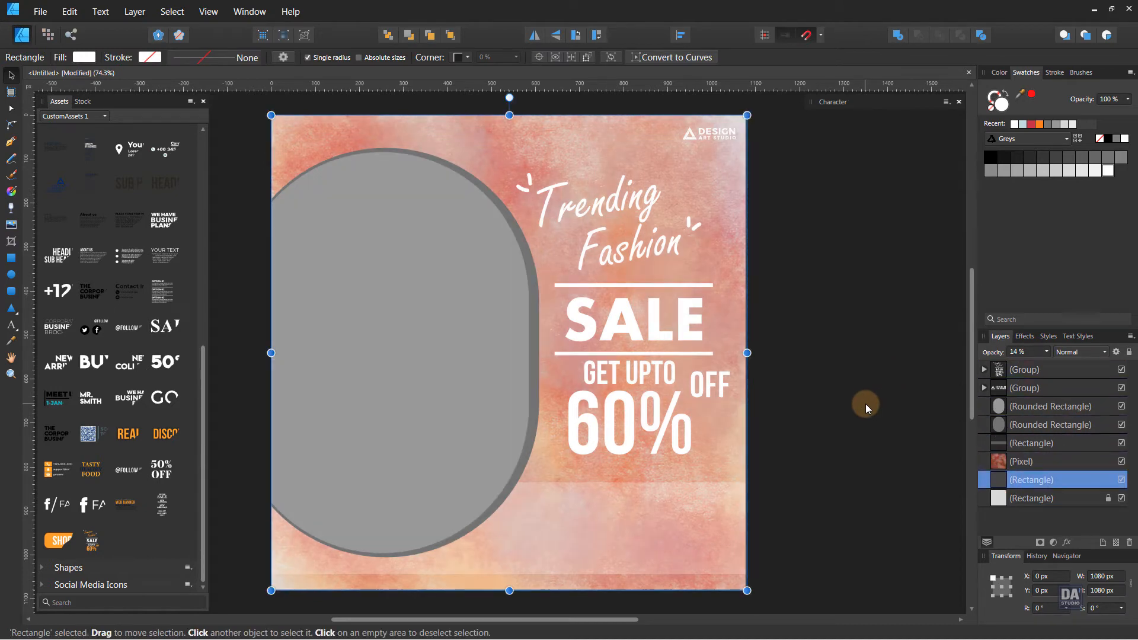
key(ctrl+bracketright)
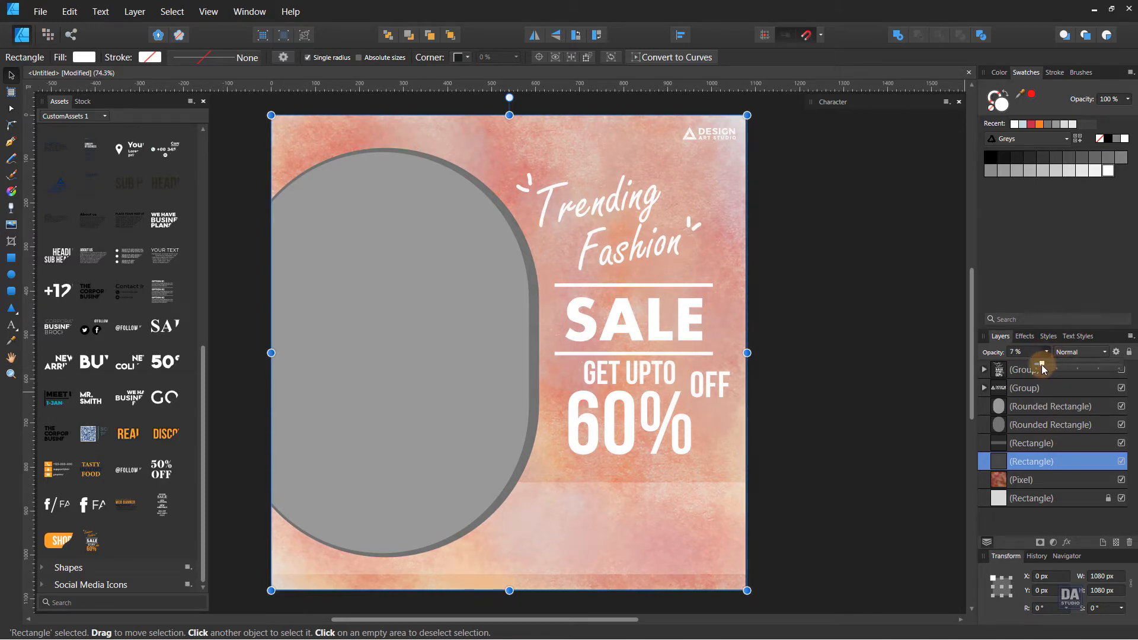
click(816, 399)
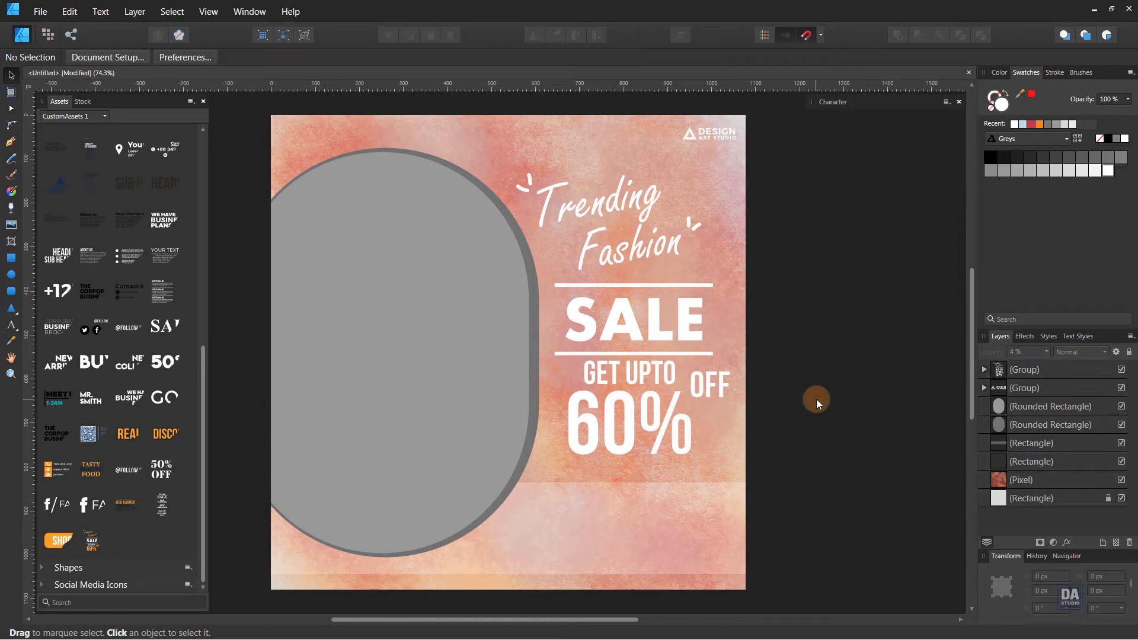
Toggle the painted pixel layer off and on to compare, and hide the white artboard-sized overlay.
click(1121, 480)
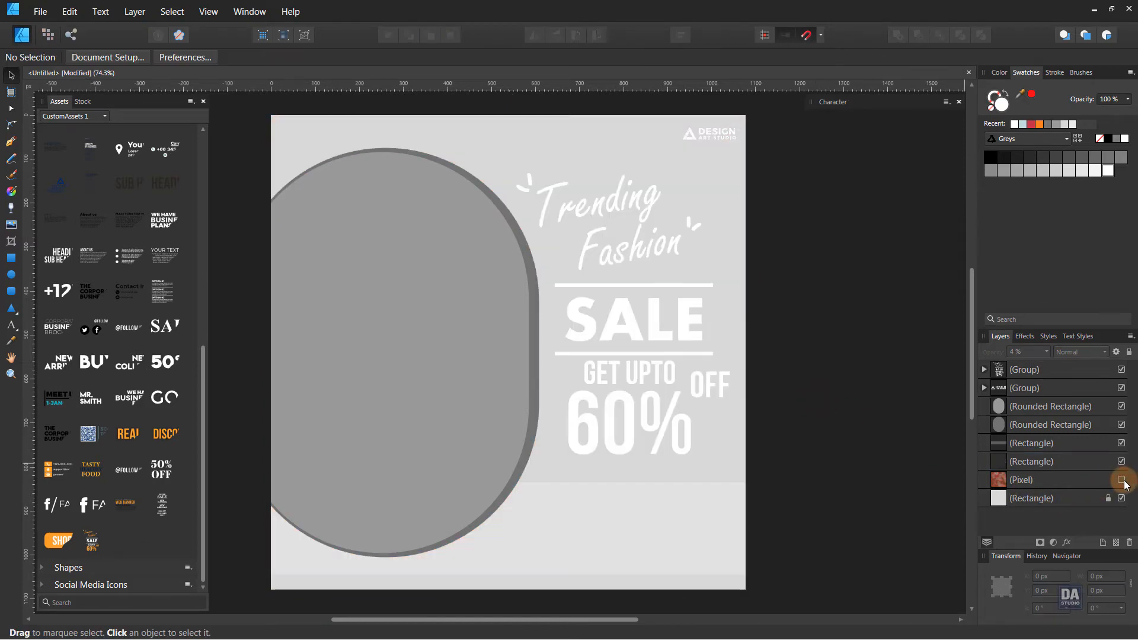
click(1121, 480)
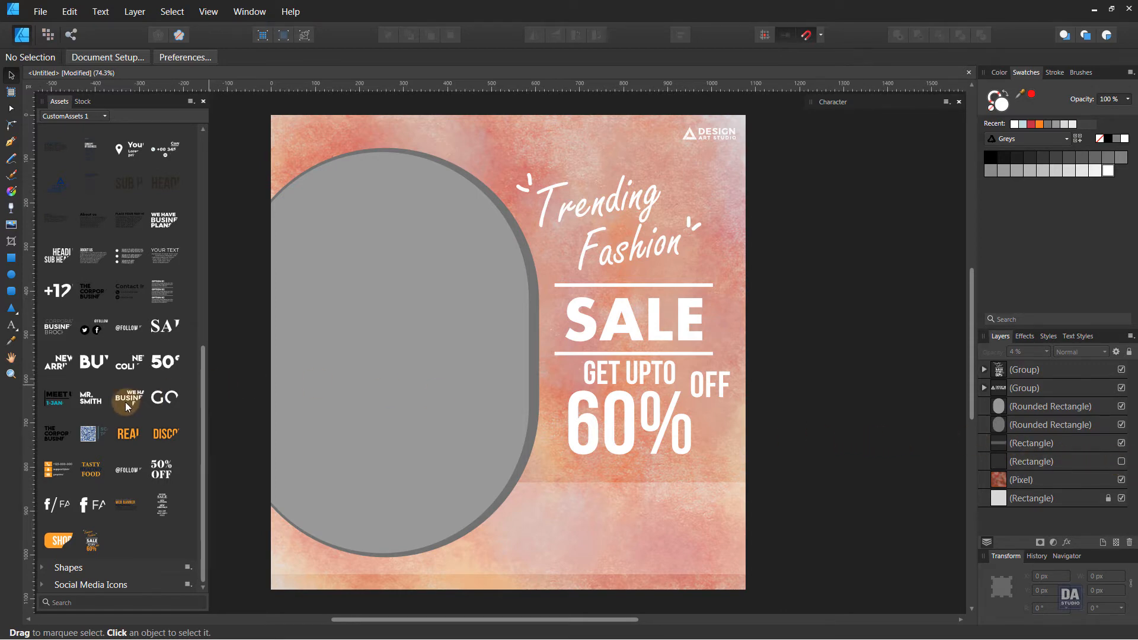
Place the Contact Info asset on the lower band beside the rounded shape, about 481 × 126 px, and fill it white.
scroll(126, 406, up, 3)
drag(122, 383, 555, 458)
drag(782, 533, 731, 556)
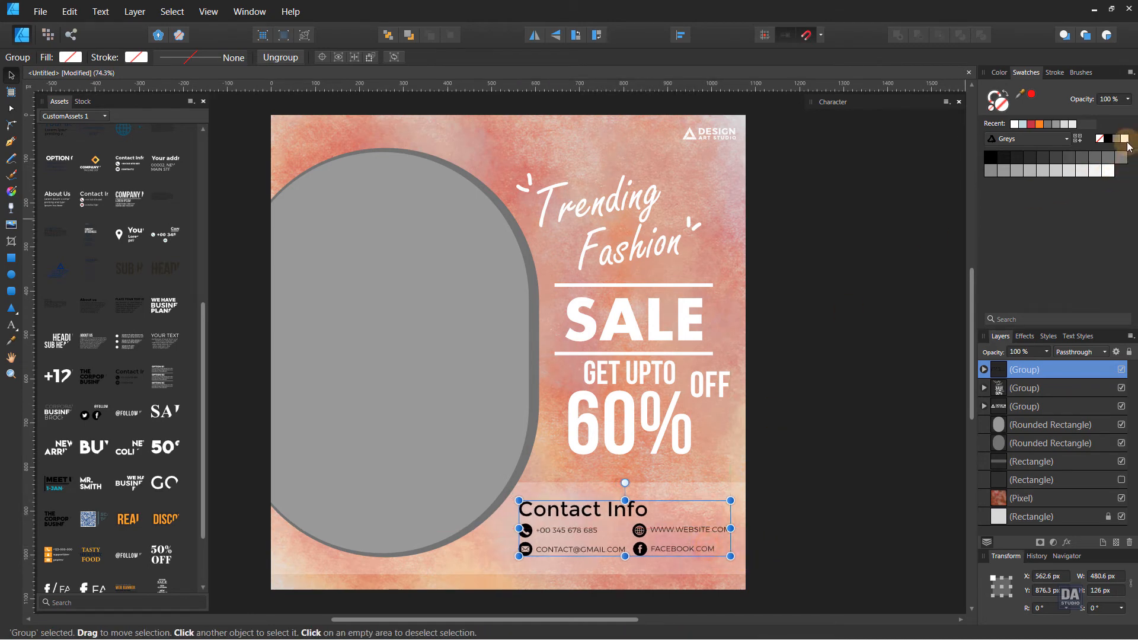
click(1125, 140)
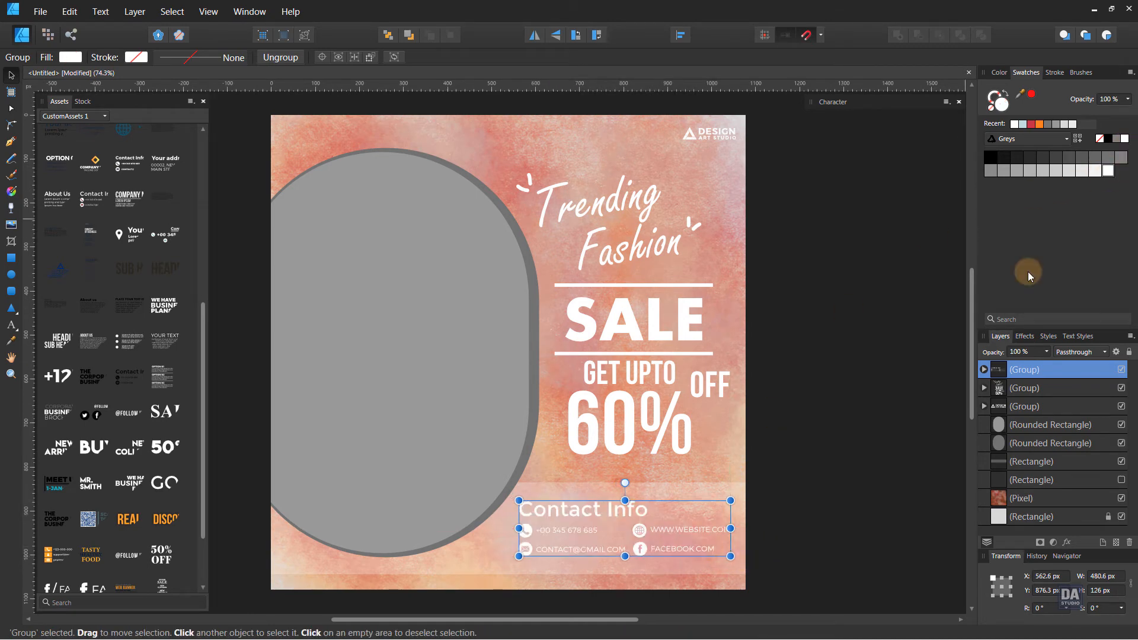
Set the phone, e-mail, website and Facebook texts in the contact block to the Regular weight of Montserrat.
ctrl+click(694, 531)
ctrl+shift+click(694, 550)
ctrl+shift+click(599, 549)
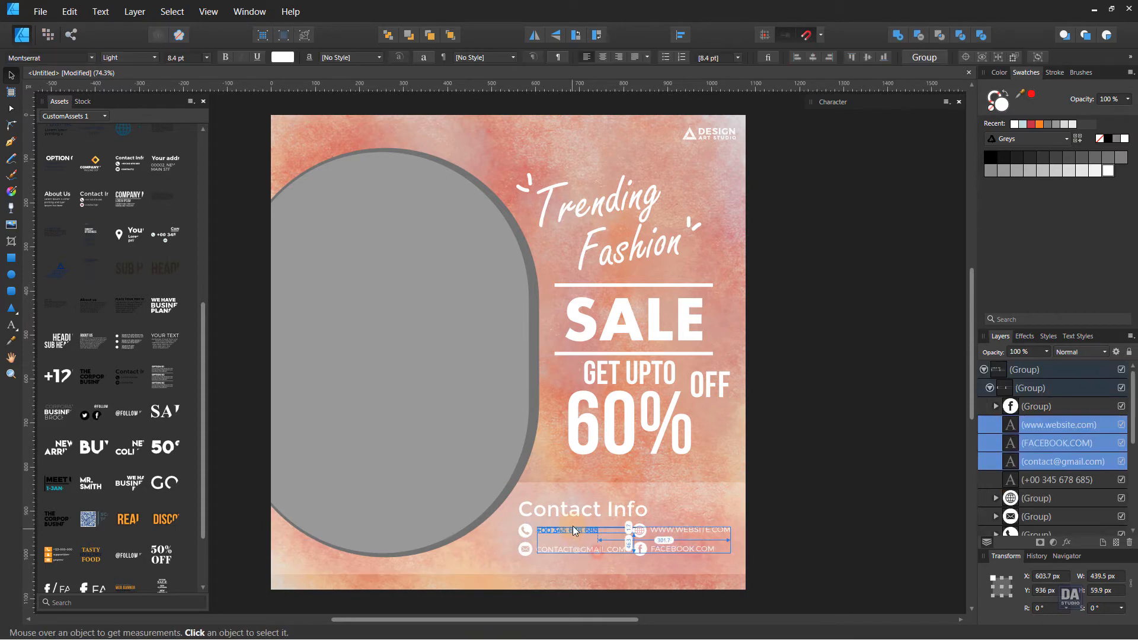
ctrl+shift+click(573, 530)
click(116, 57)
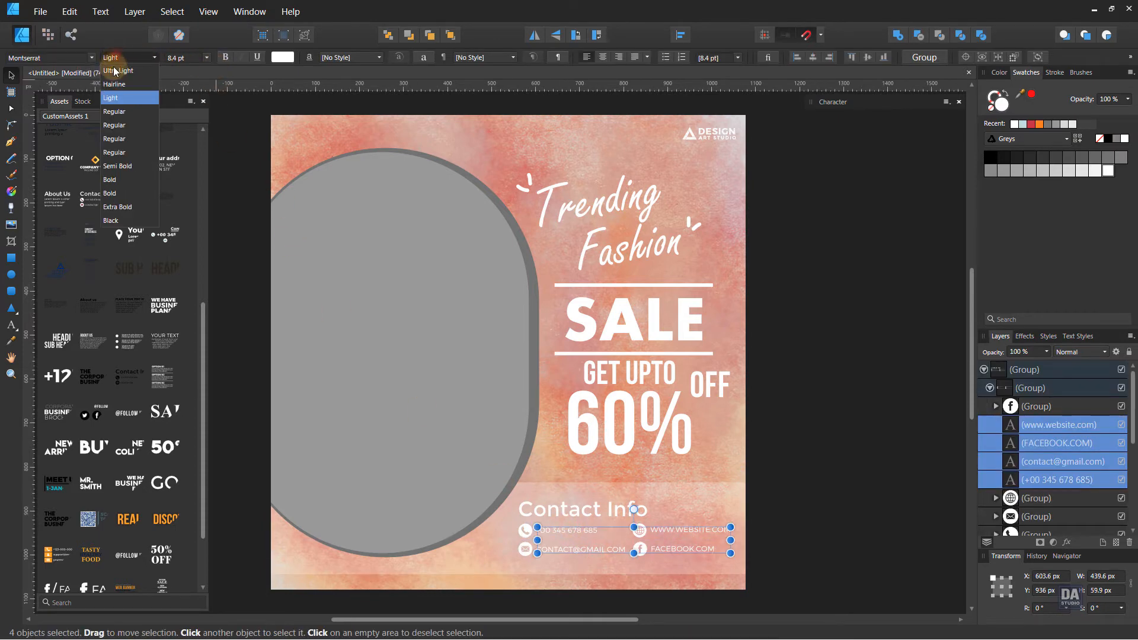
click(117, 139)
click(878, 457)
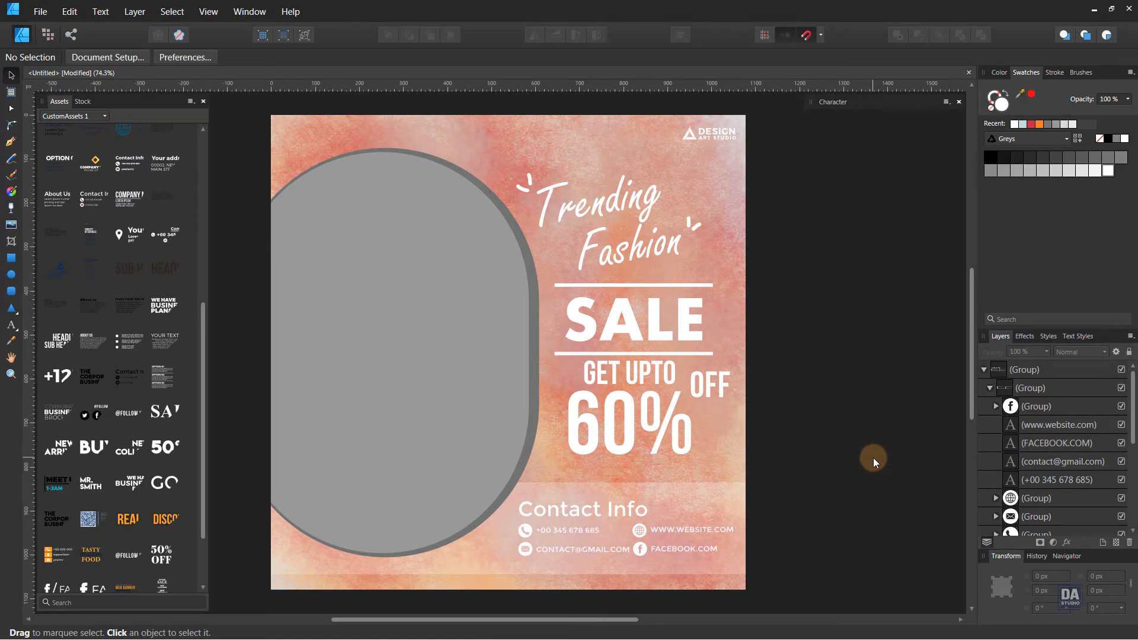
Place the Unsplash fashion photo of the woman in the orange dress over the rounded shape, scaled to about 424 × 592 px.
drag(807, 435, 821, 437)
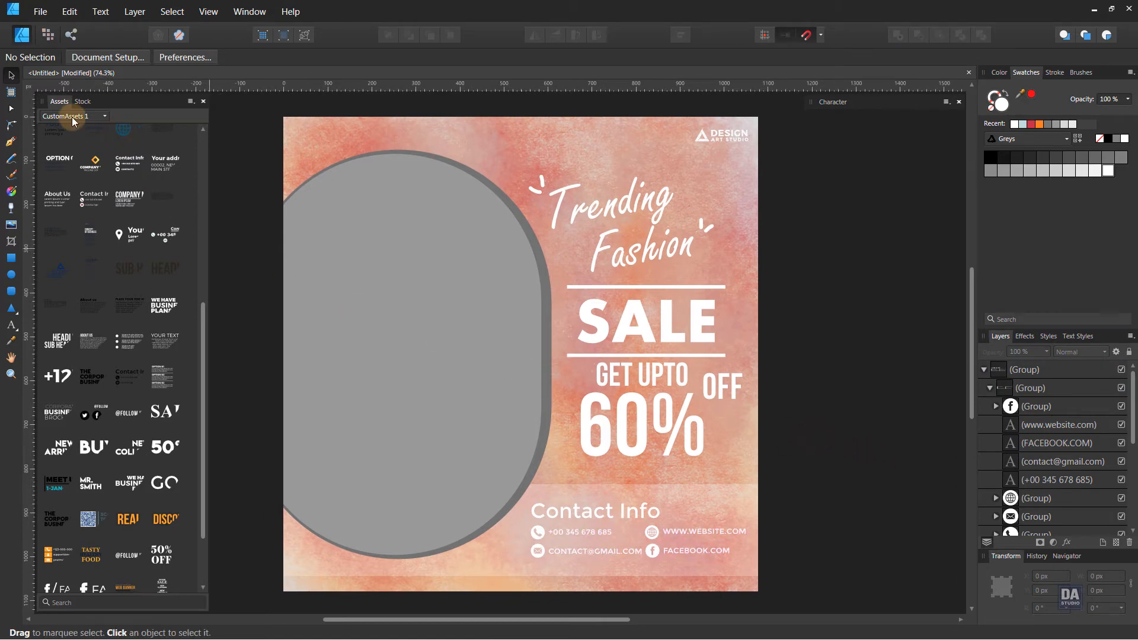
click(83, 102)
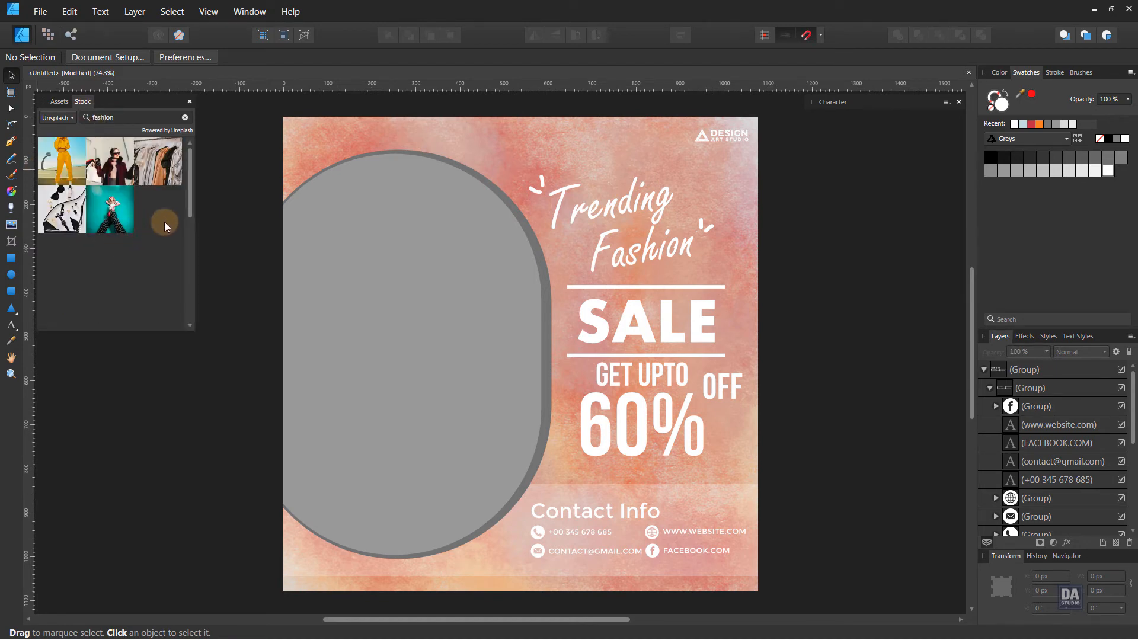
drag(189, 203, 188, 299)
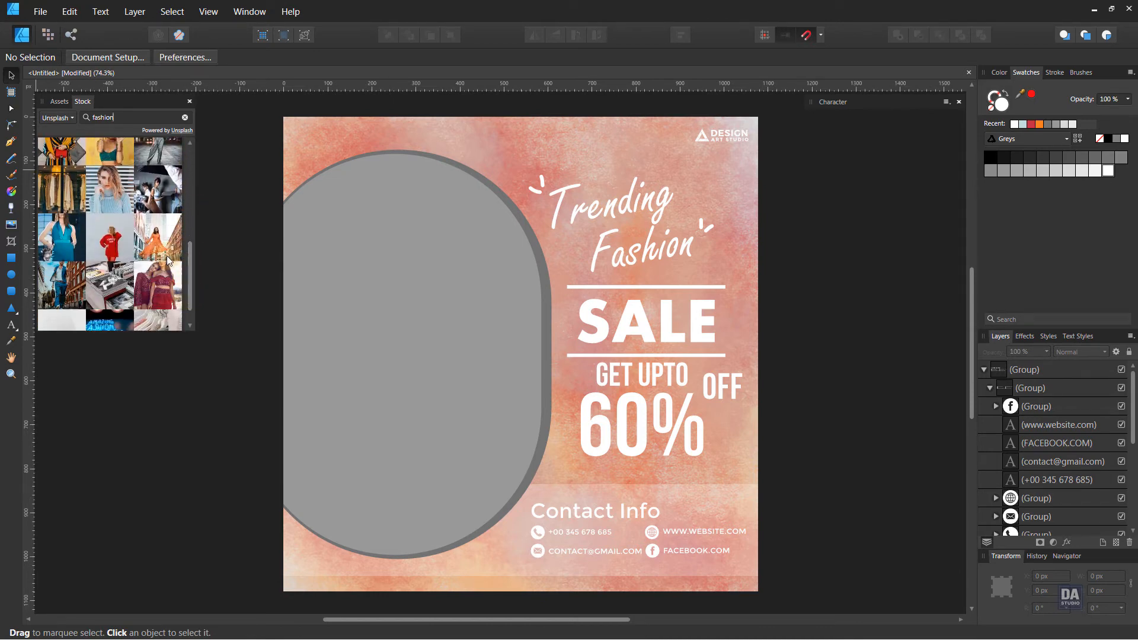
drag(157, 249, 421, 337)
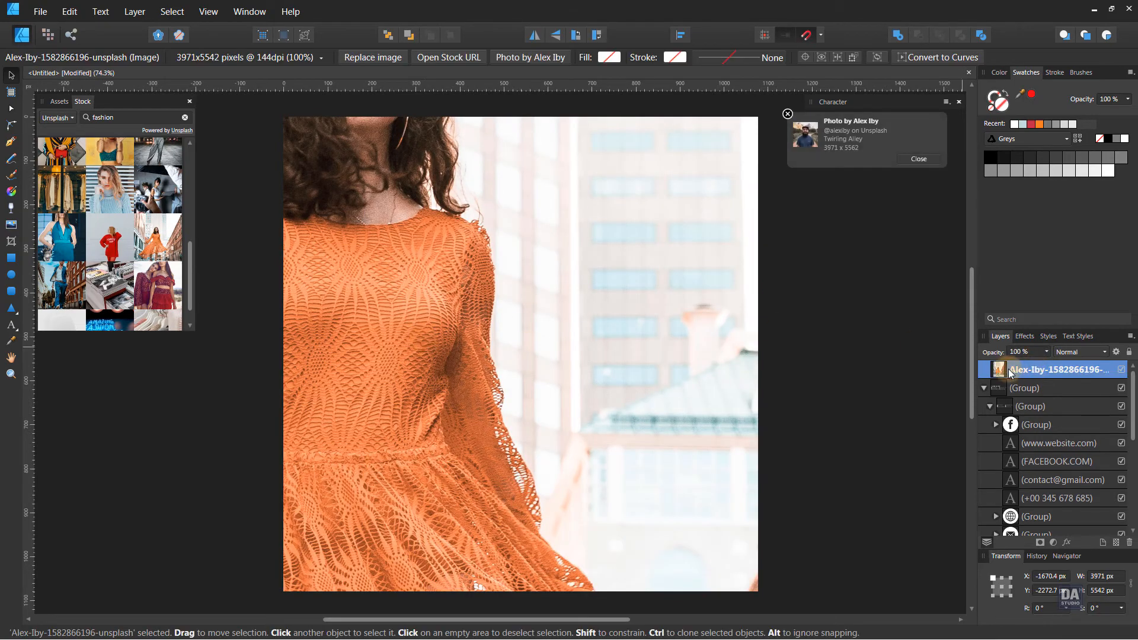
double_click(1002, 368)
drag(671, 591, 496, 364)
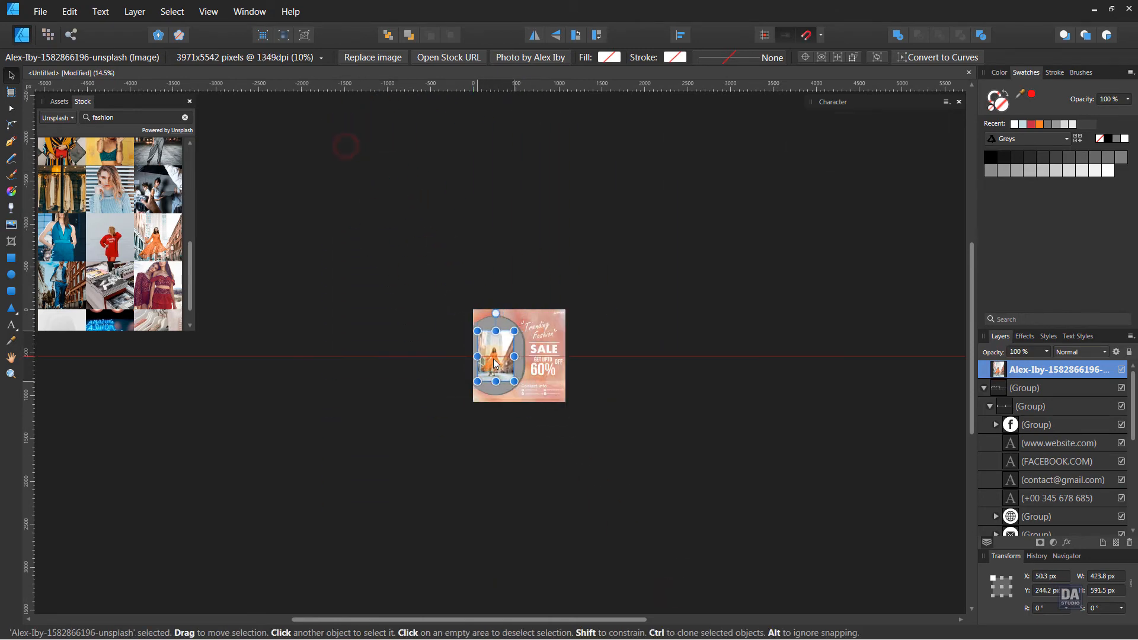
Enlarge the photo to about 861 × 1202 px and rotate it about 3.1° so it covers the rounded shape.
scroll(499, 362, up, 5)
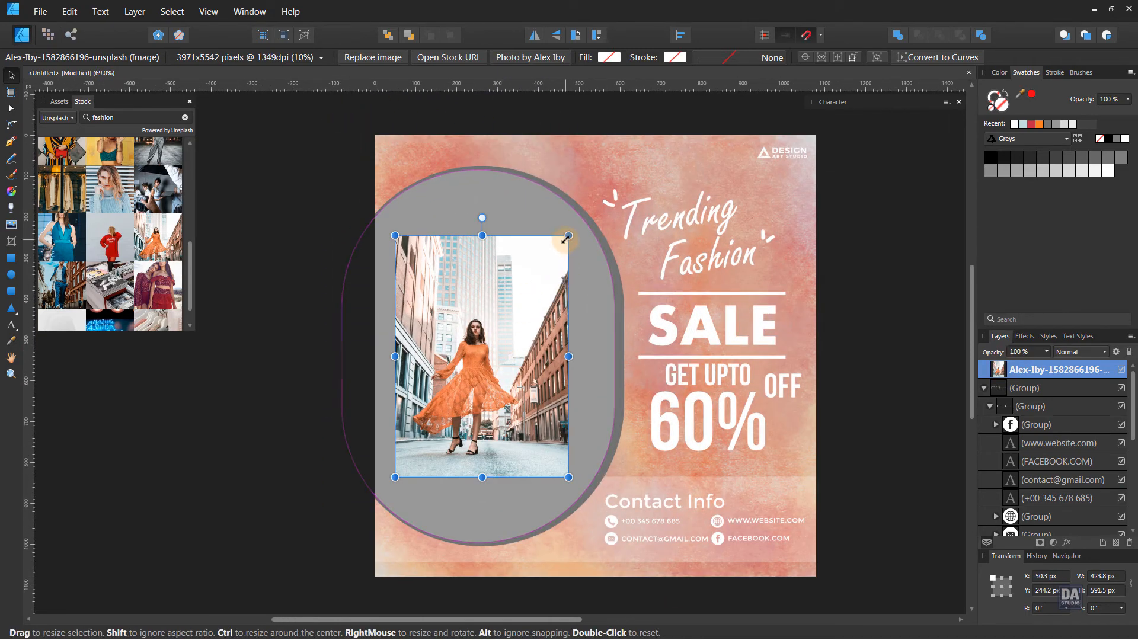
drag(564, 239, 669, 175)
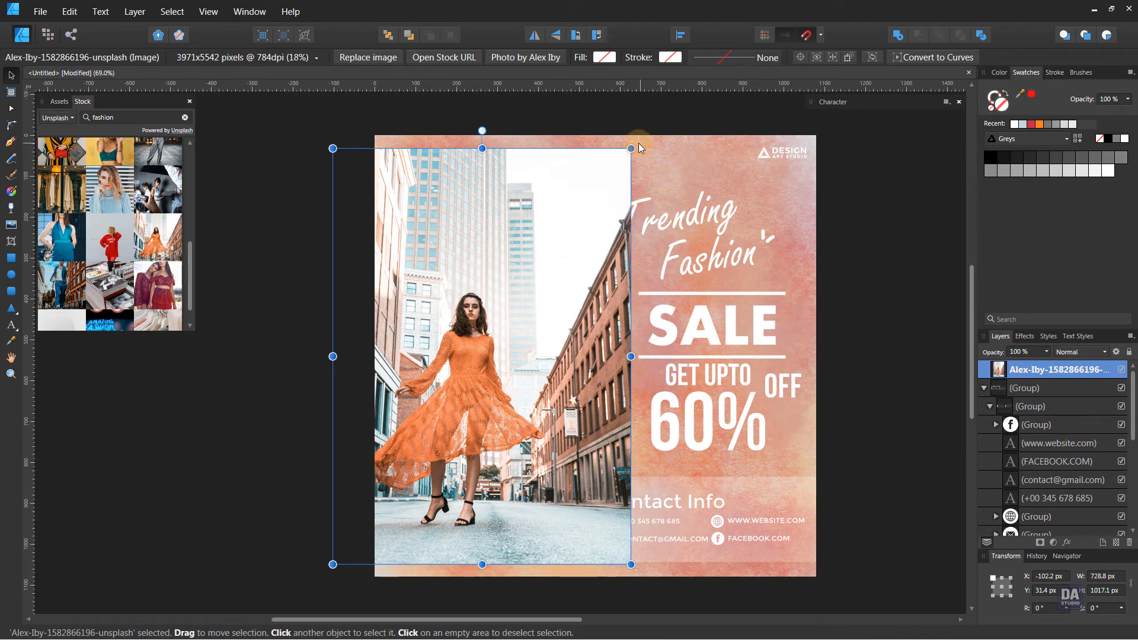
click(612, 122)
click(620, 162)
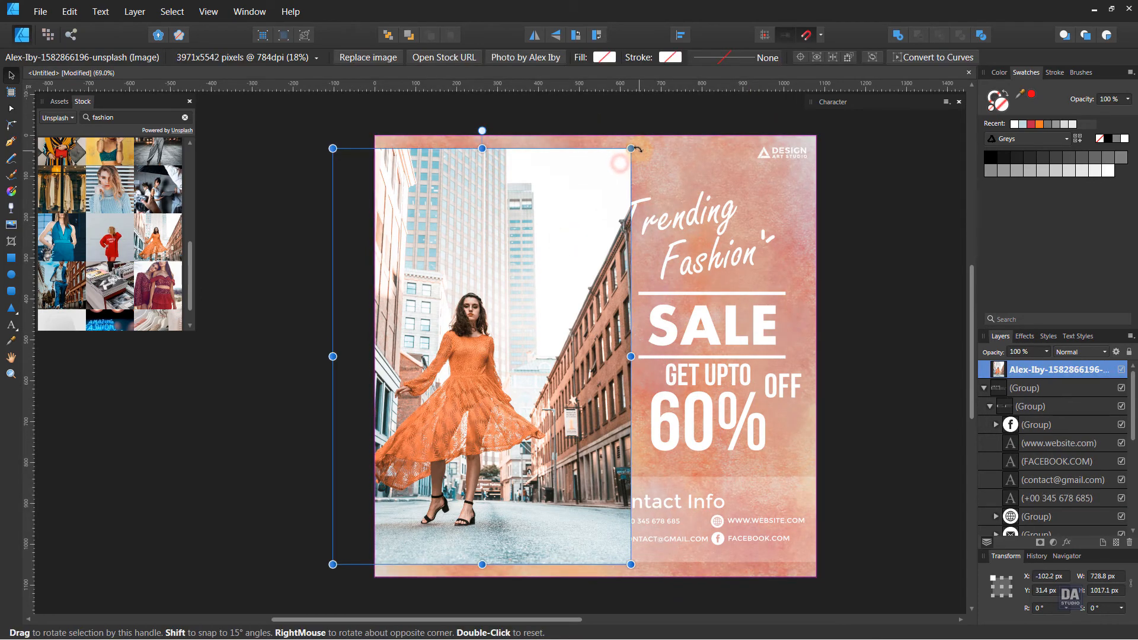
drag(630, 149, 620, 138)
drag(581, 201, 589, 189)
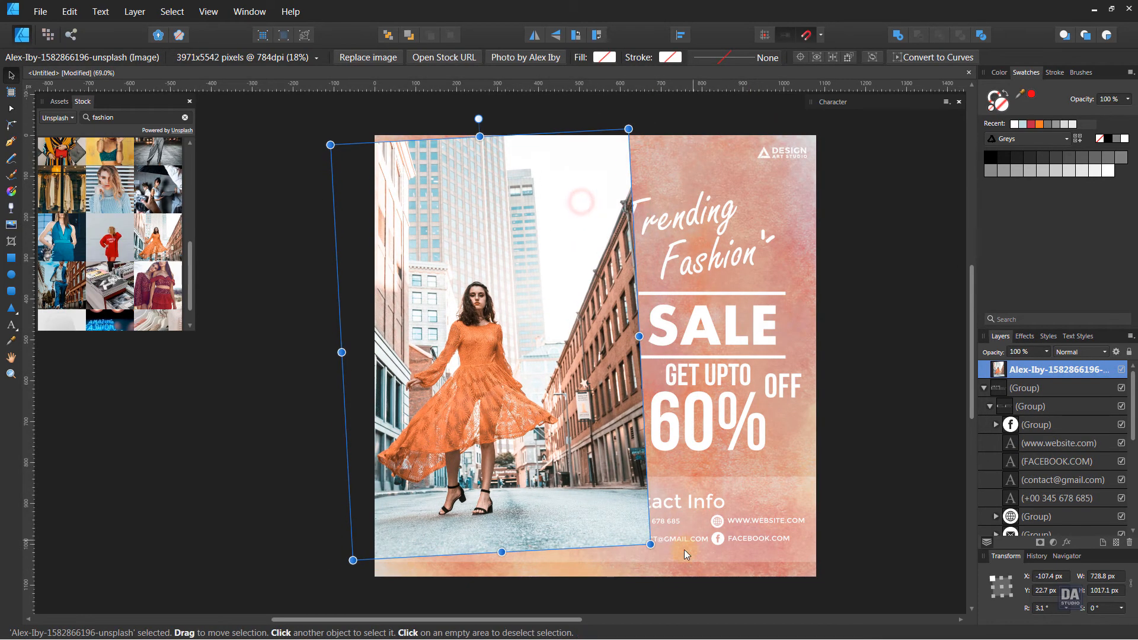
drag(650, 544, 685, 546)
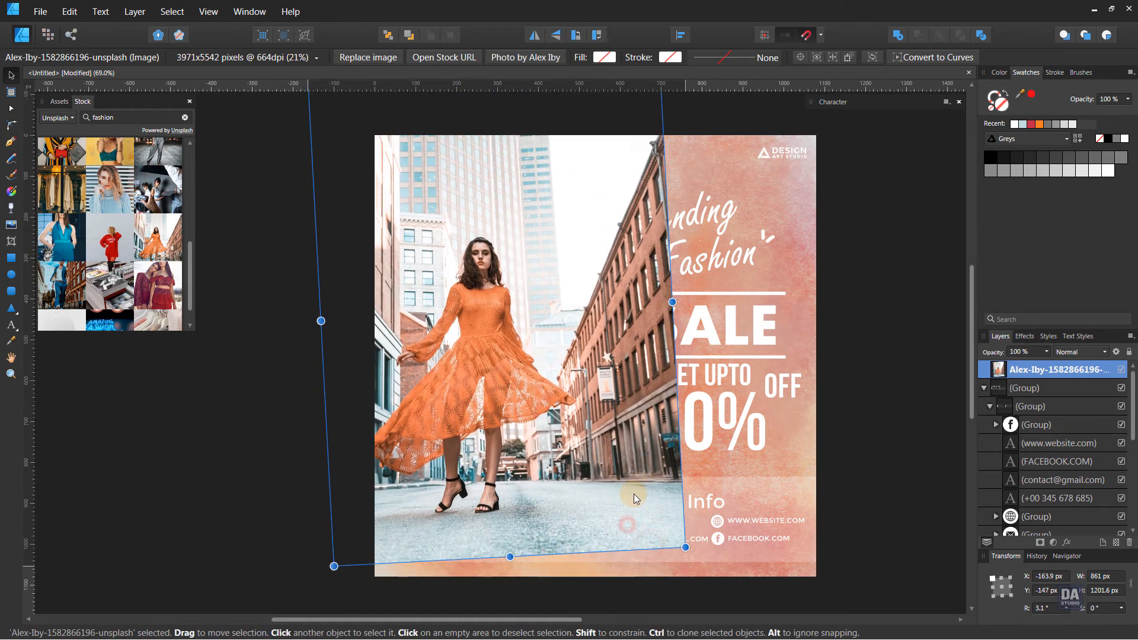
Clip the photo inside the front rounded rectangle, enlarge it to about 979 × 1366 px and position the woman centrally within the shape.
click(985, 388)
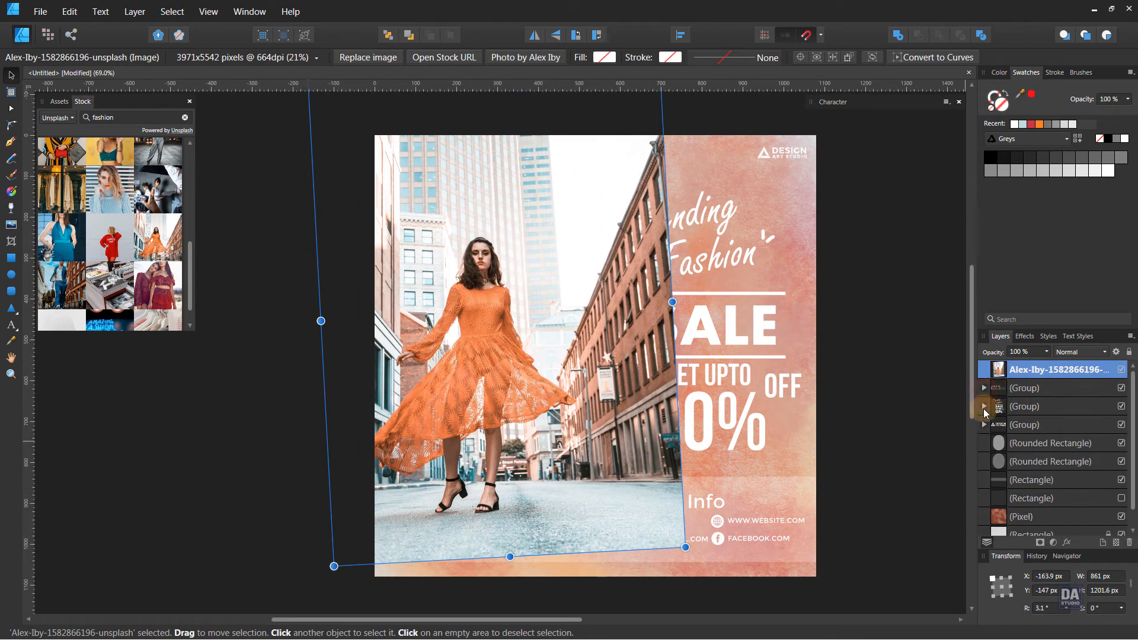
drag(1035, 394, 1041, 443)
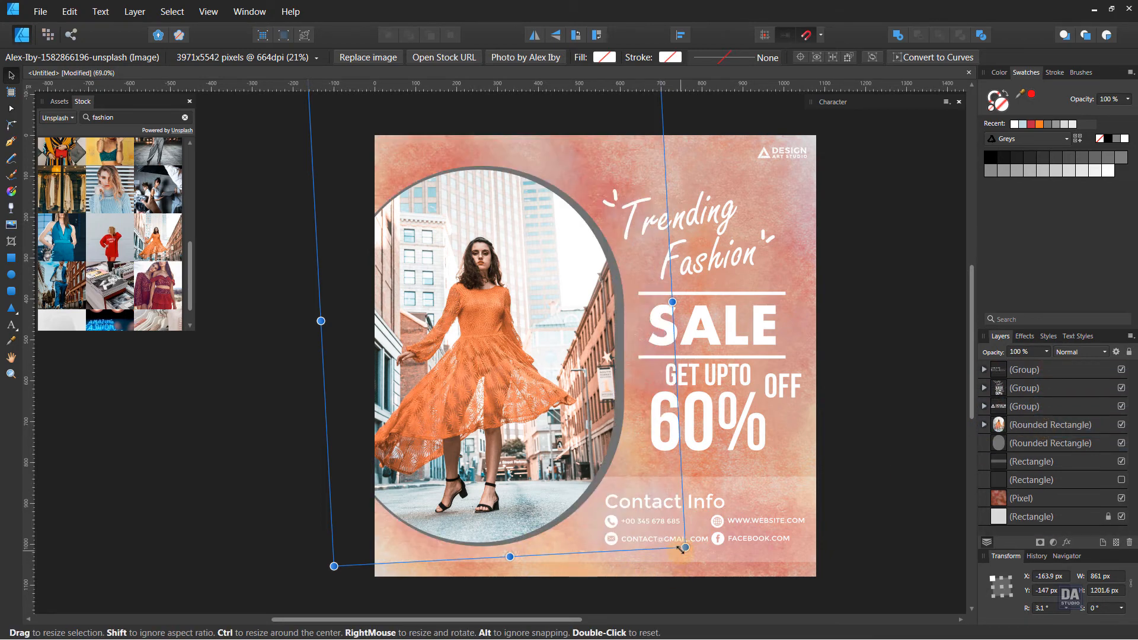
drag(682, 549, 701, 572)
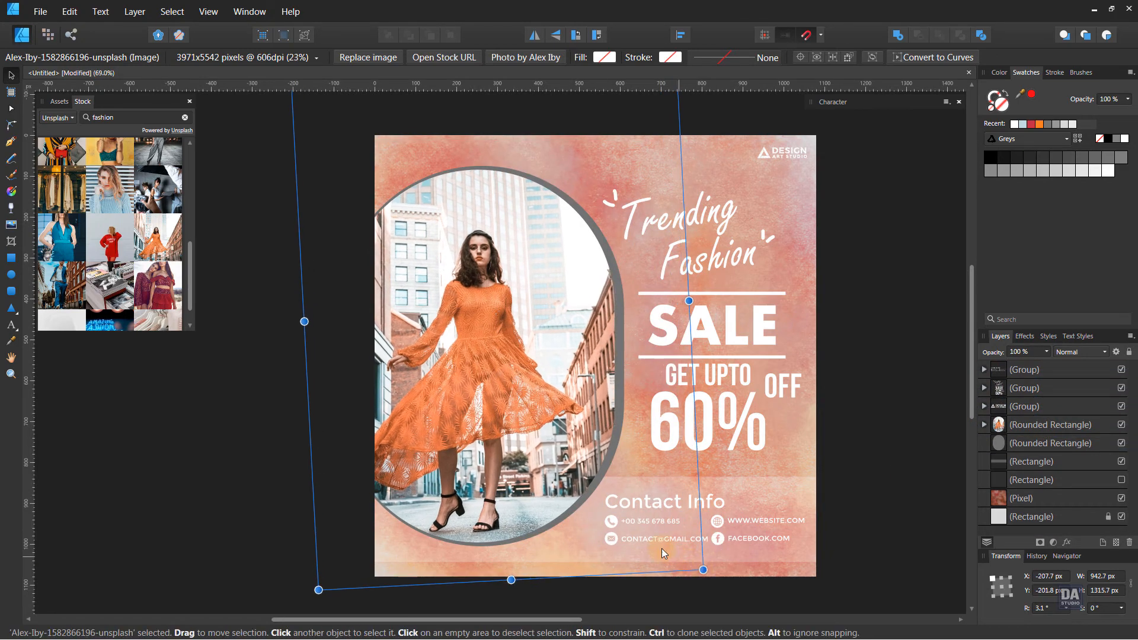
drag(615, 520, 628, 500)
drag(716, 542, 724, 551)
drag(634, 518, 642, 512)
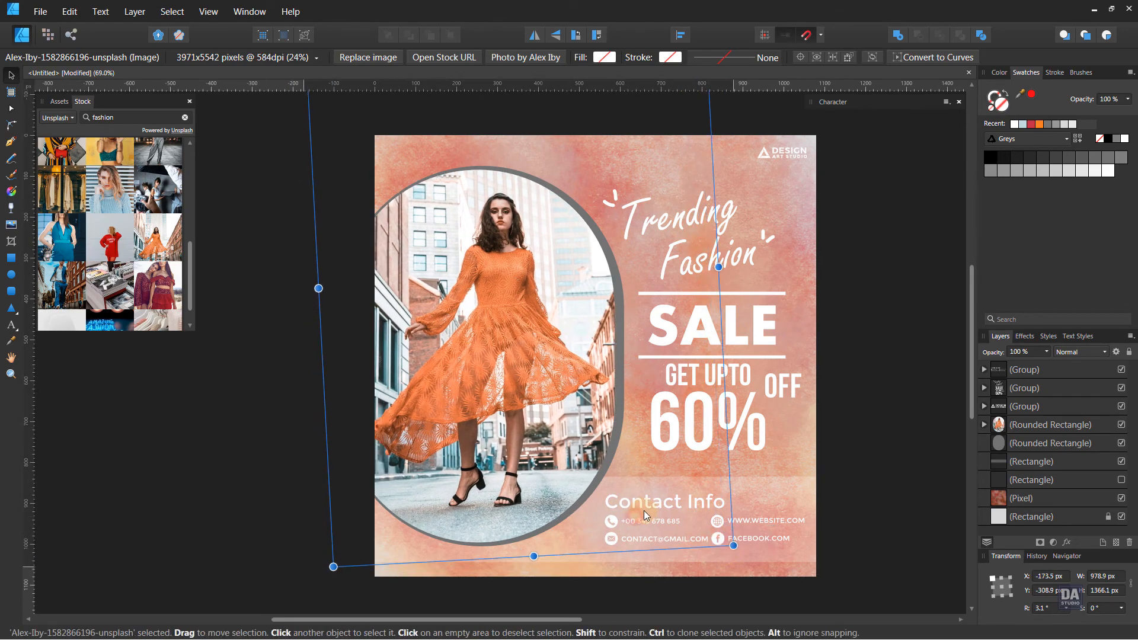
Recolour the rear rounded rectangle to a burnt orange with H 22, S 77, L 47.
click(621, 370)
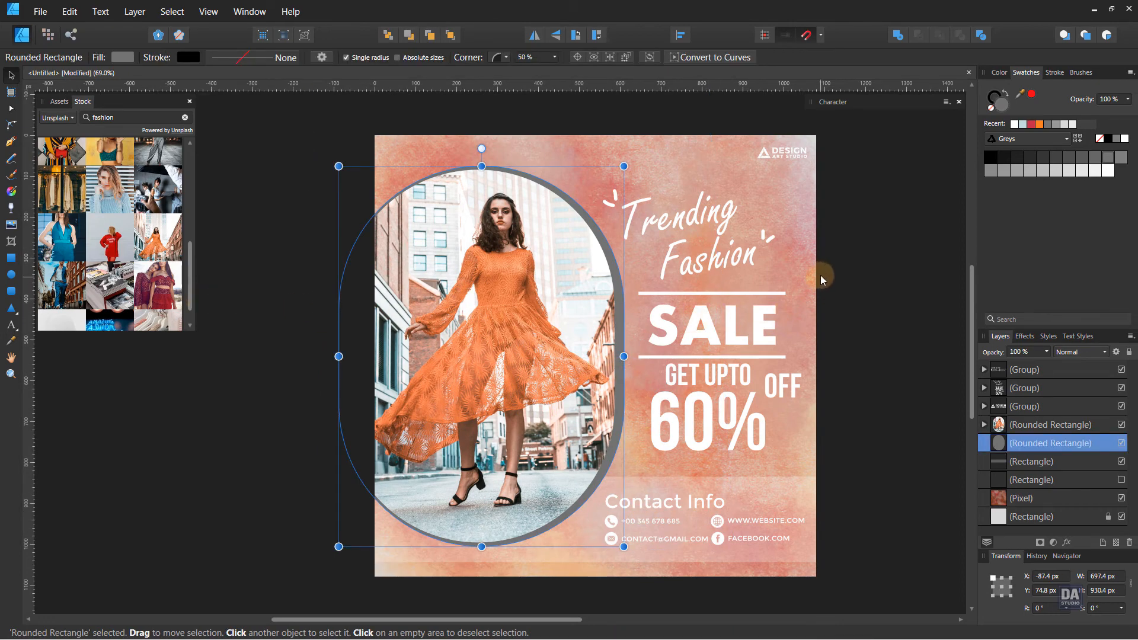
click(1039, 125)
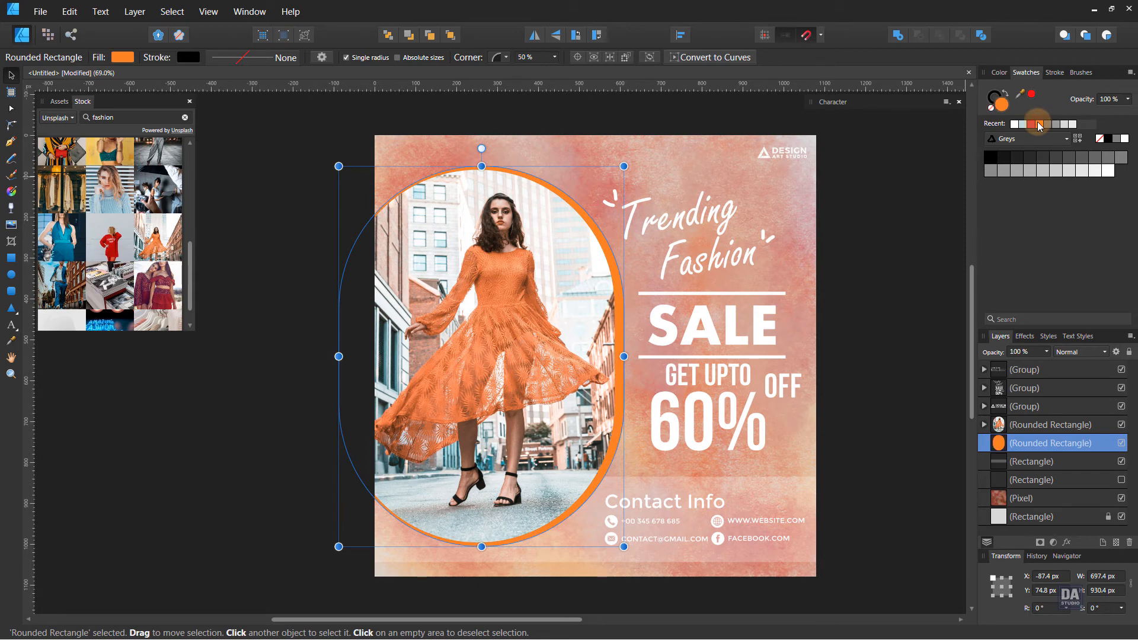
click(999, 77)
drag(1085, 160, 1075, 156)
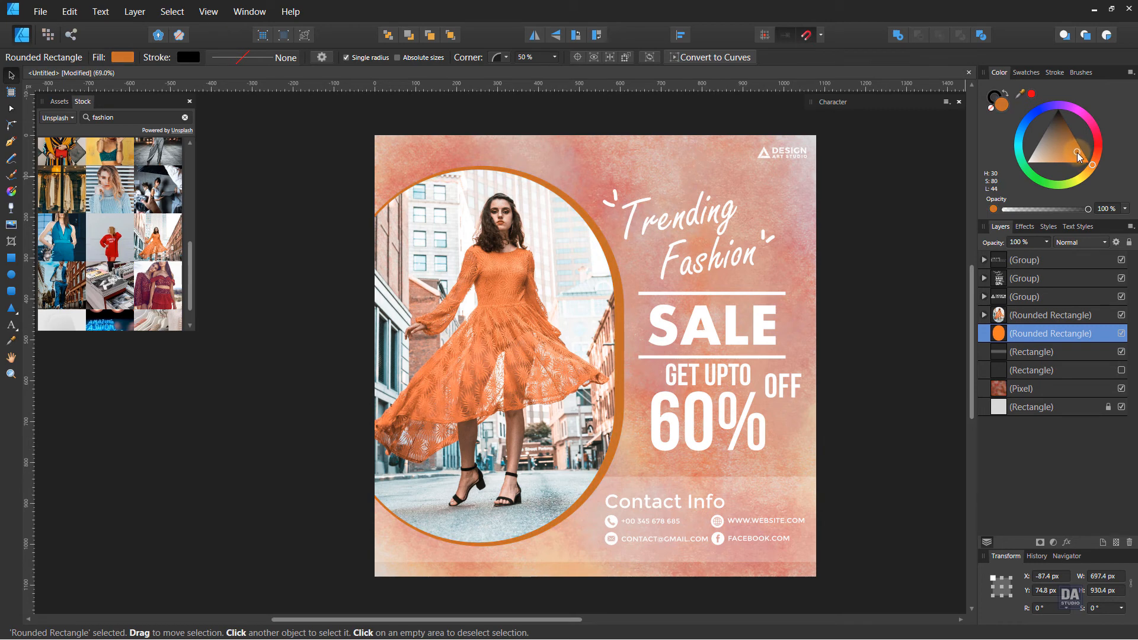
drag(1089, 162, 1092, 159)
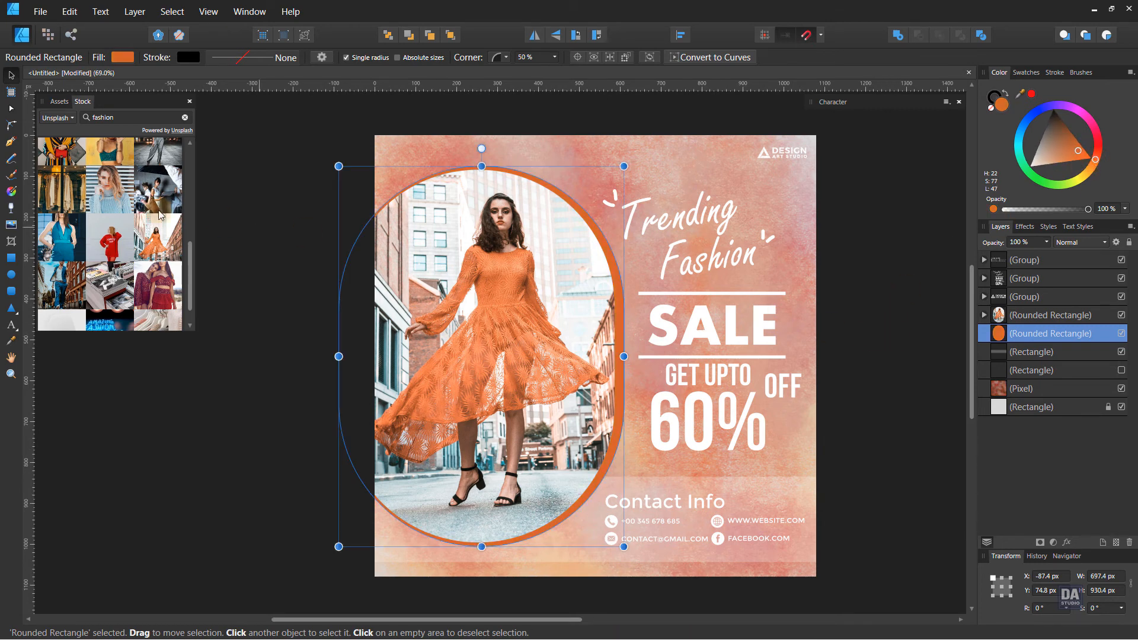
Paint light blue brush strokes clipped inside the orange rounded rectangle in Pixel Persona to soften its rim, and return to Designer Persona.
click(47, 34)
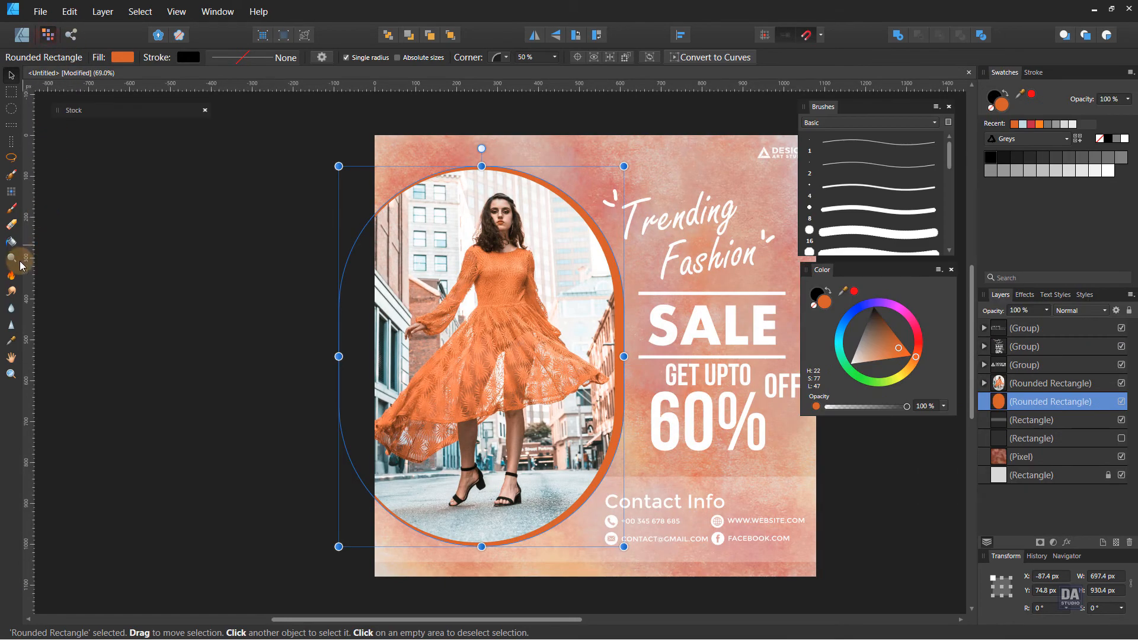
click(12, 209)
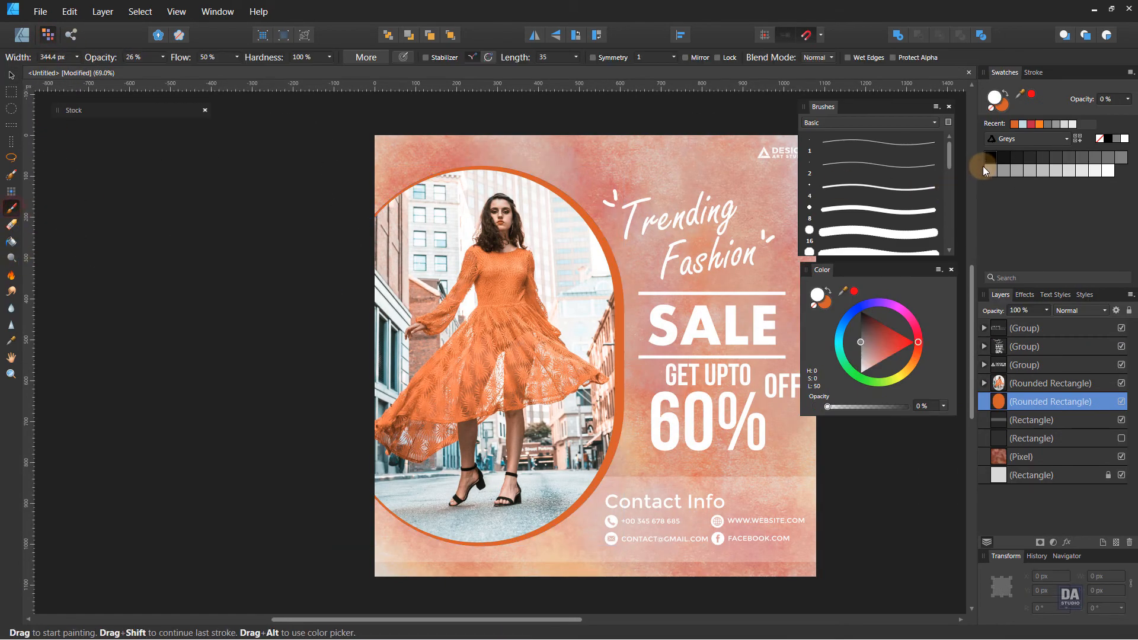
click(1023, 126)
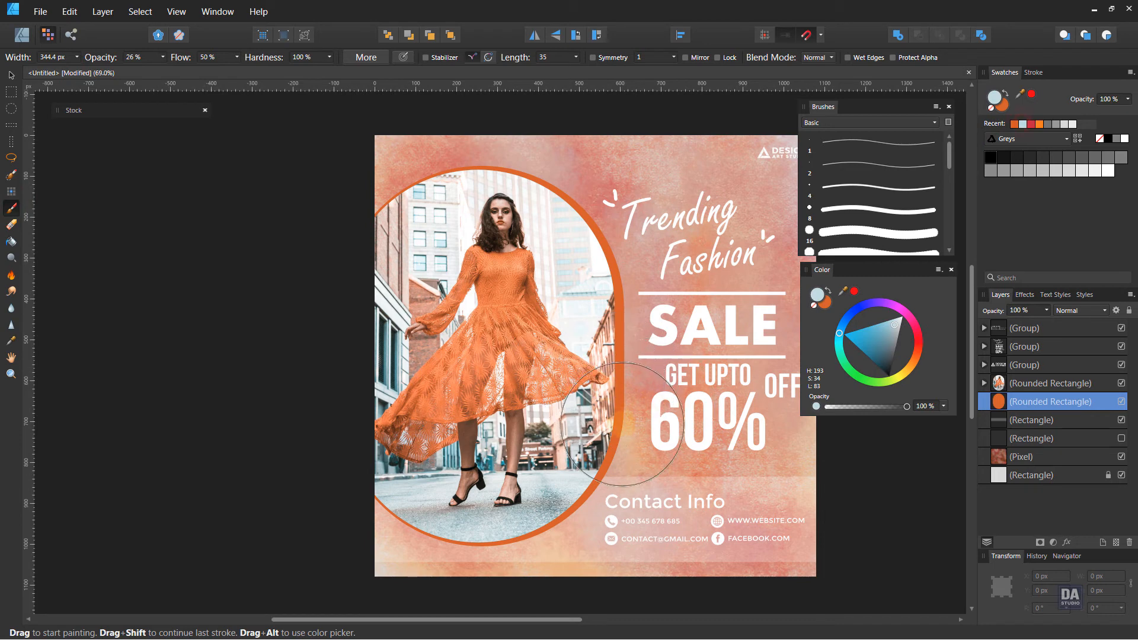
click(632, 370)
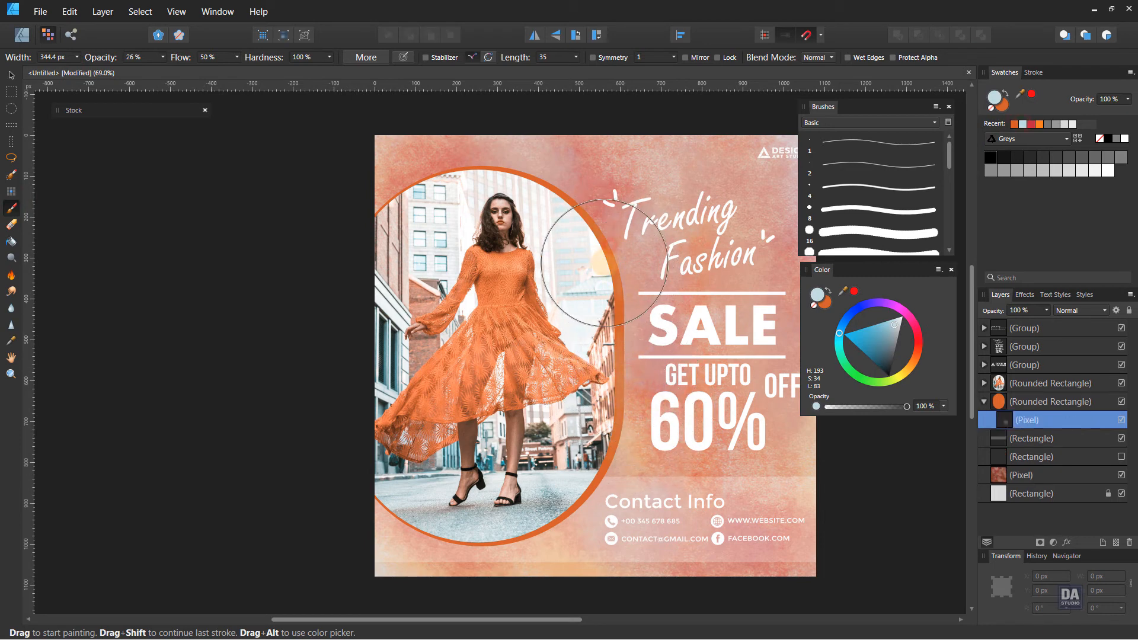
mouse_move(560, 216)
mouse_down()
mouse_move(621, 253)
mouse_move(640, 305)
mouse_move(614, 456)
mouse_move(568, 497)
mouse_move(527, 507)
mouse_move(438, 492)
mouse_move(484, 530)
mouse_move(522, 517)
mouse_move(441, 525)
mouse_move(609, 510)
mouse_move(615, 487)
mouse_move(597, 492)
mouse_move(576, 294)
mouse_move(543, 209)
mouse_move(466, 181)
mouse_move(437, 189)
mouse_move(490, 200)
mouse_move(646, 379)
mouse_move(624, 398)
mouse_up()
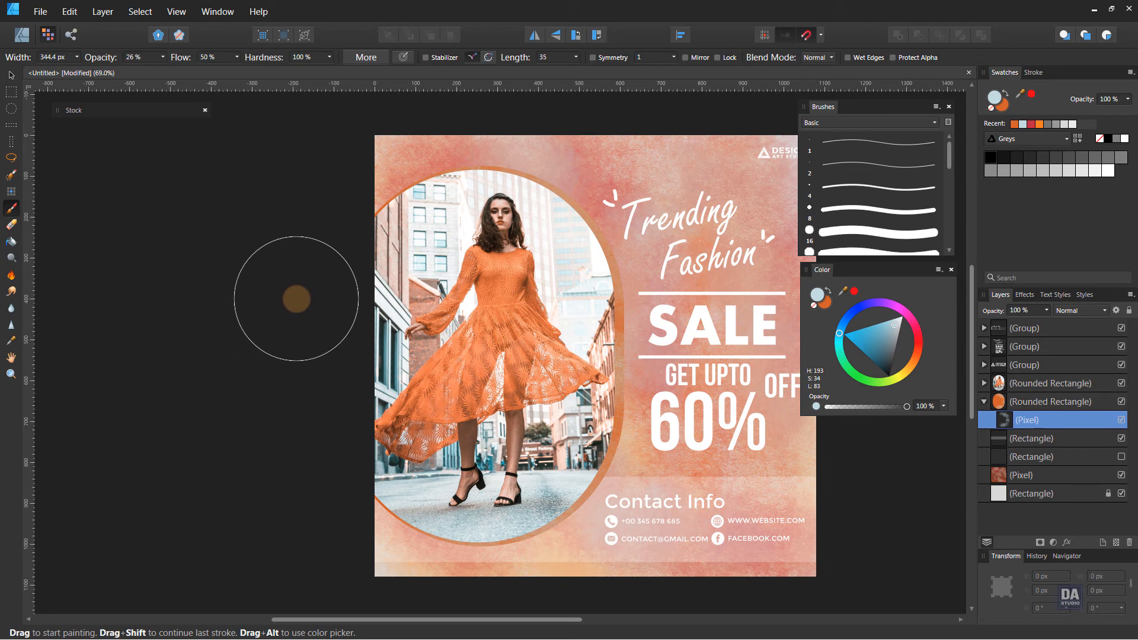
click(1014, 125)
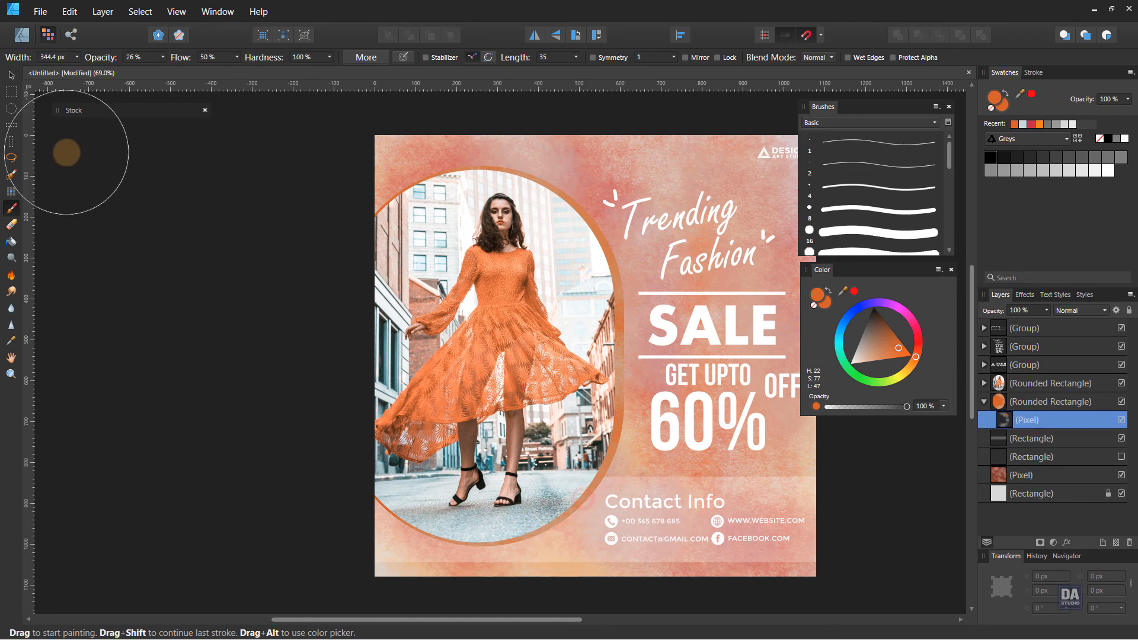
click(12, 79)
click(21, 37)
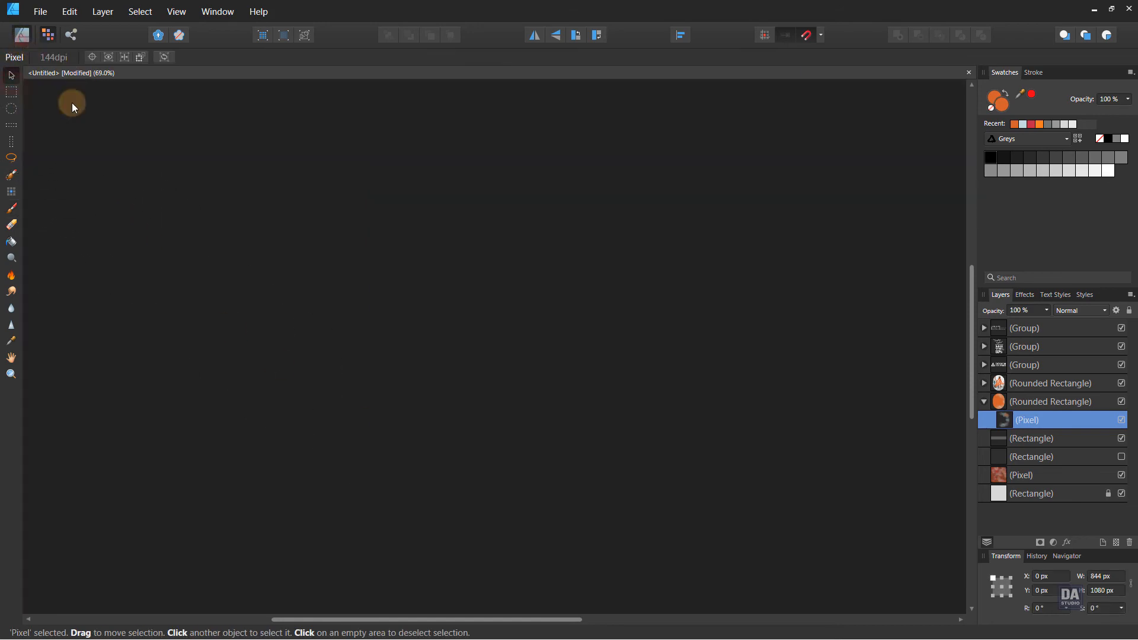
click(873, 453)
Add a Brightness / Contrast adjustment above all layers with brightness -3% and contrast 22%.
drag(848, 442, 830, 442)
drag(753, 404, 816, 421)
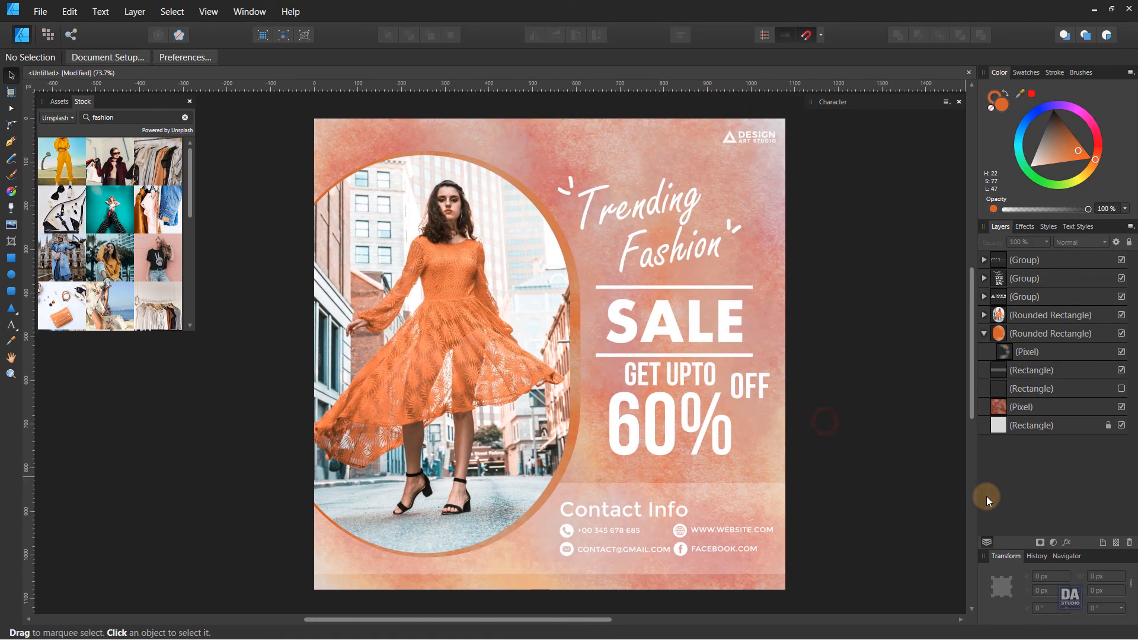
click(1054, 542)
click(954, 295)
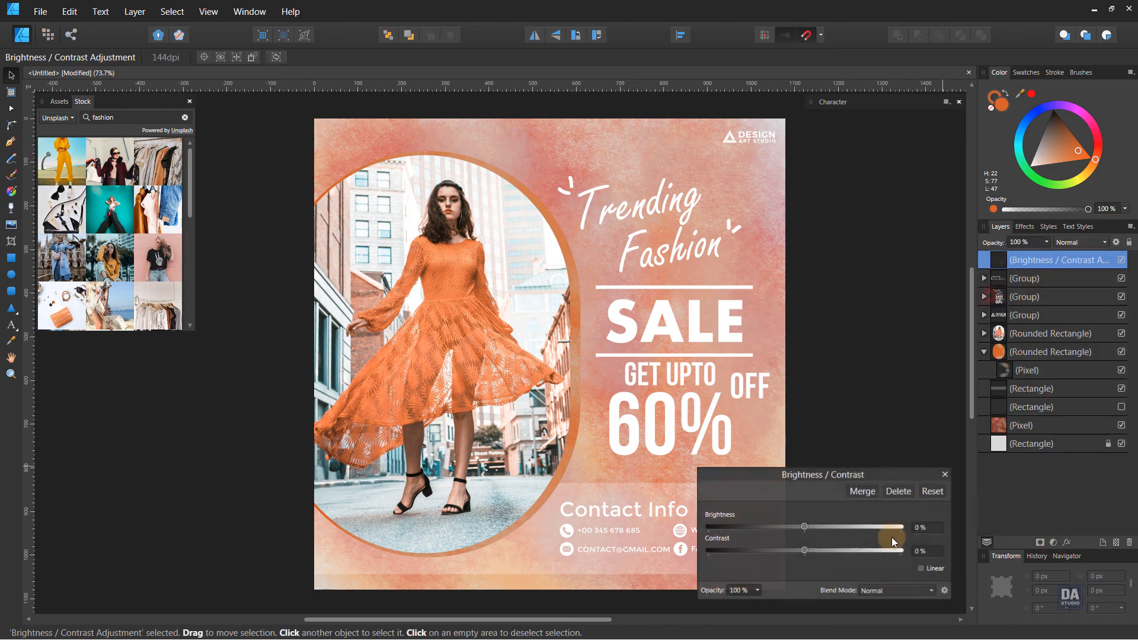
drag(810, 553, 797, 525)
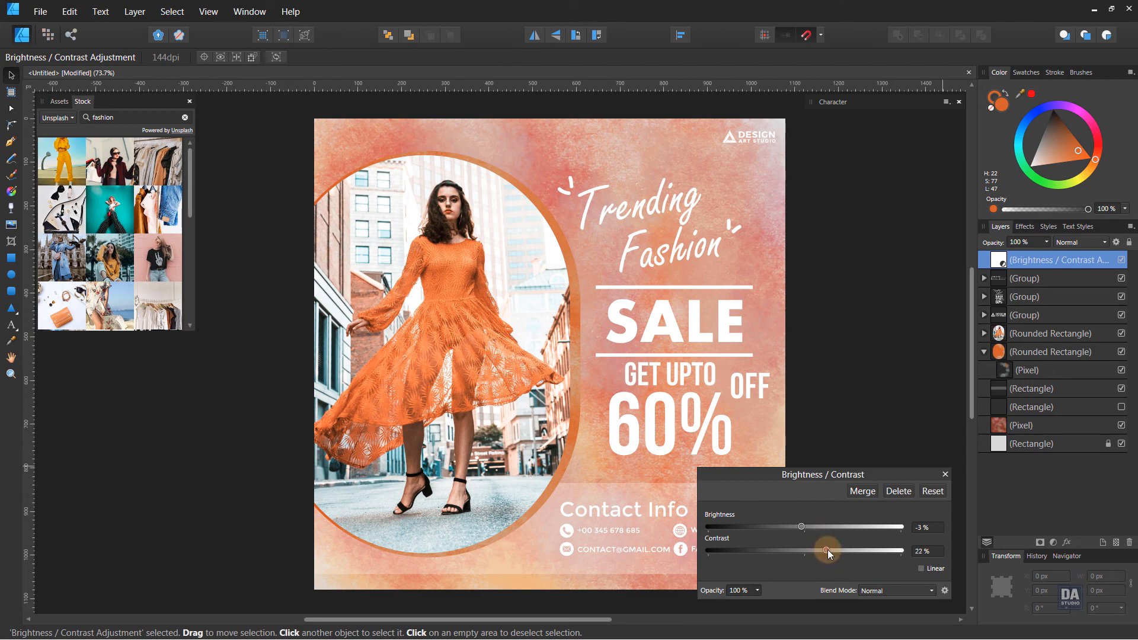
click(941, 477)
click(858, 485)
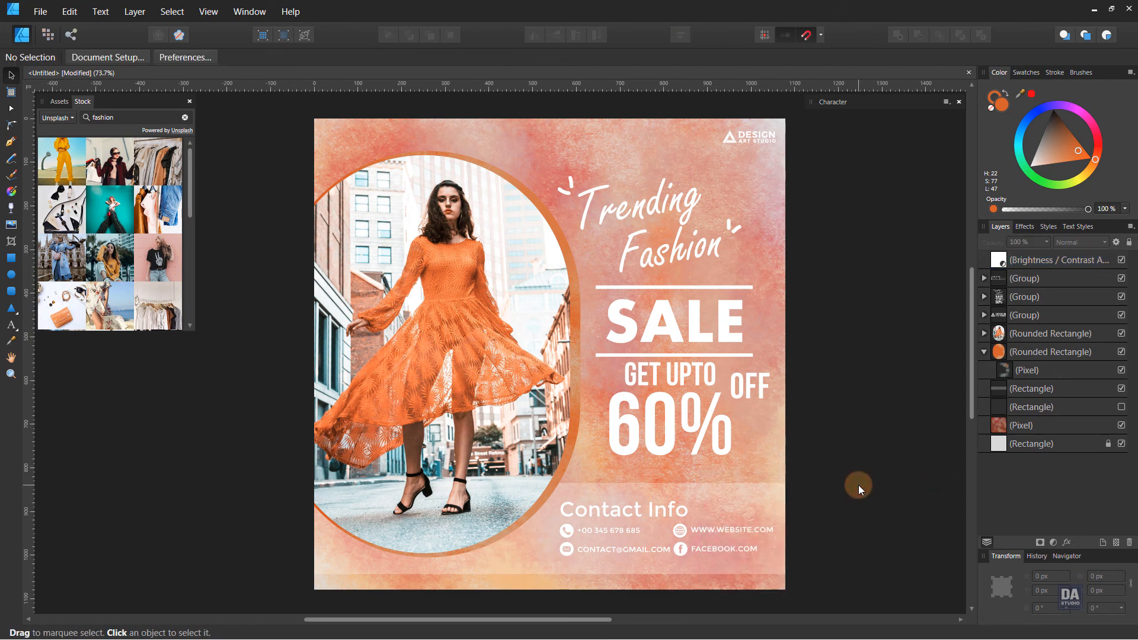